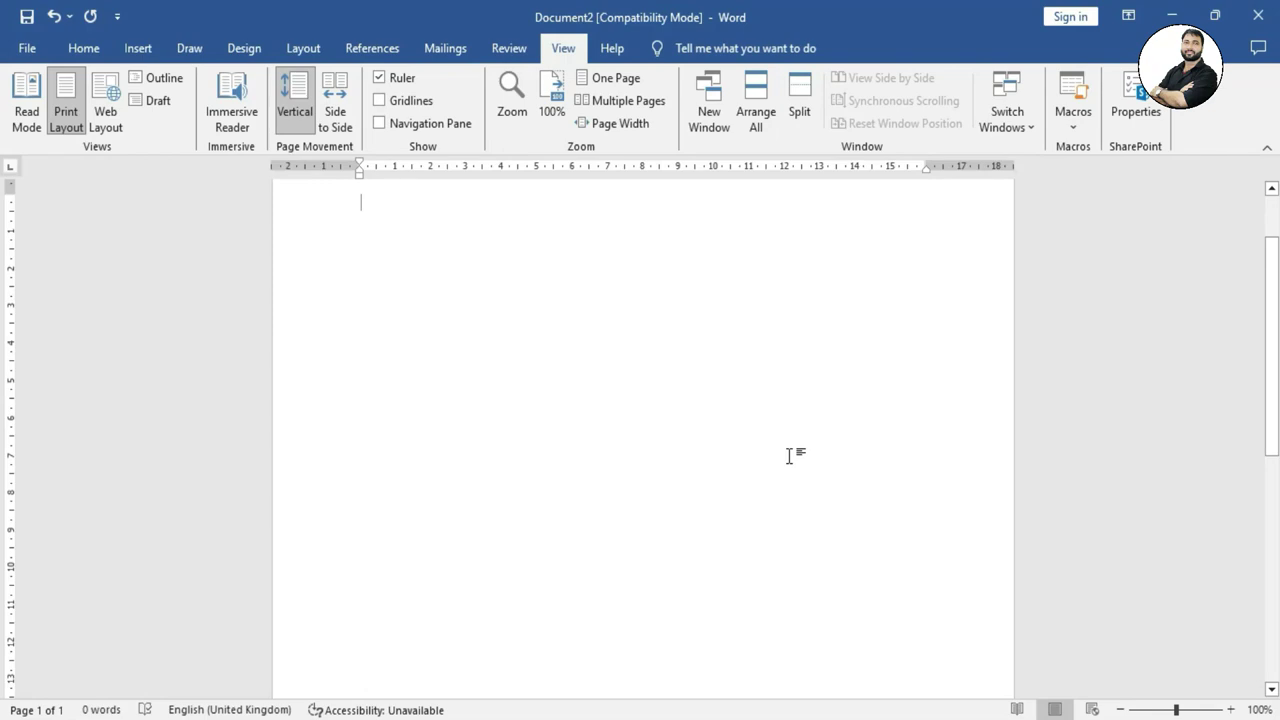
Step: Generate five sample paragraphs with =rand() and show them in Immersive Reader
{"action": "scroll", "coordinate": [789, 456], "scroll_direction": "up", "scroll_amount": 1}
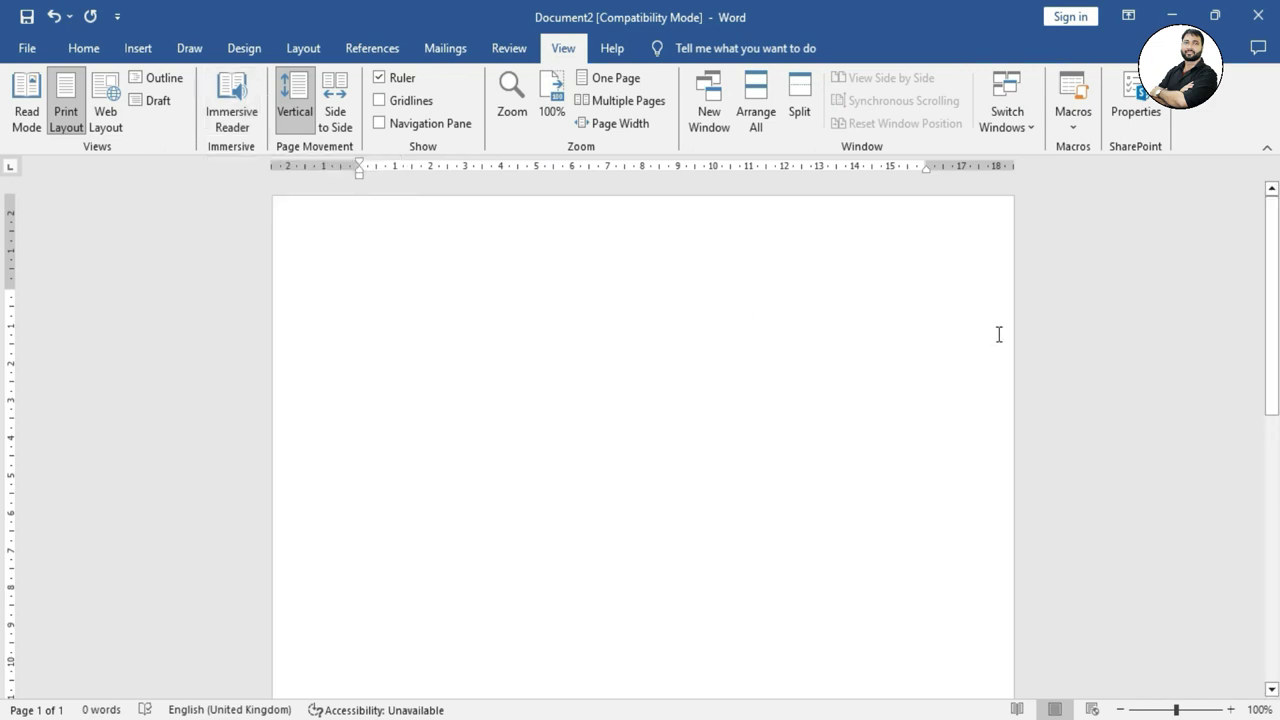
{"action": "type", "text": "=rand("}
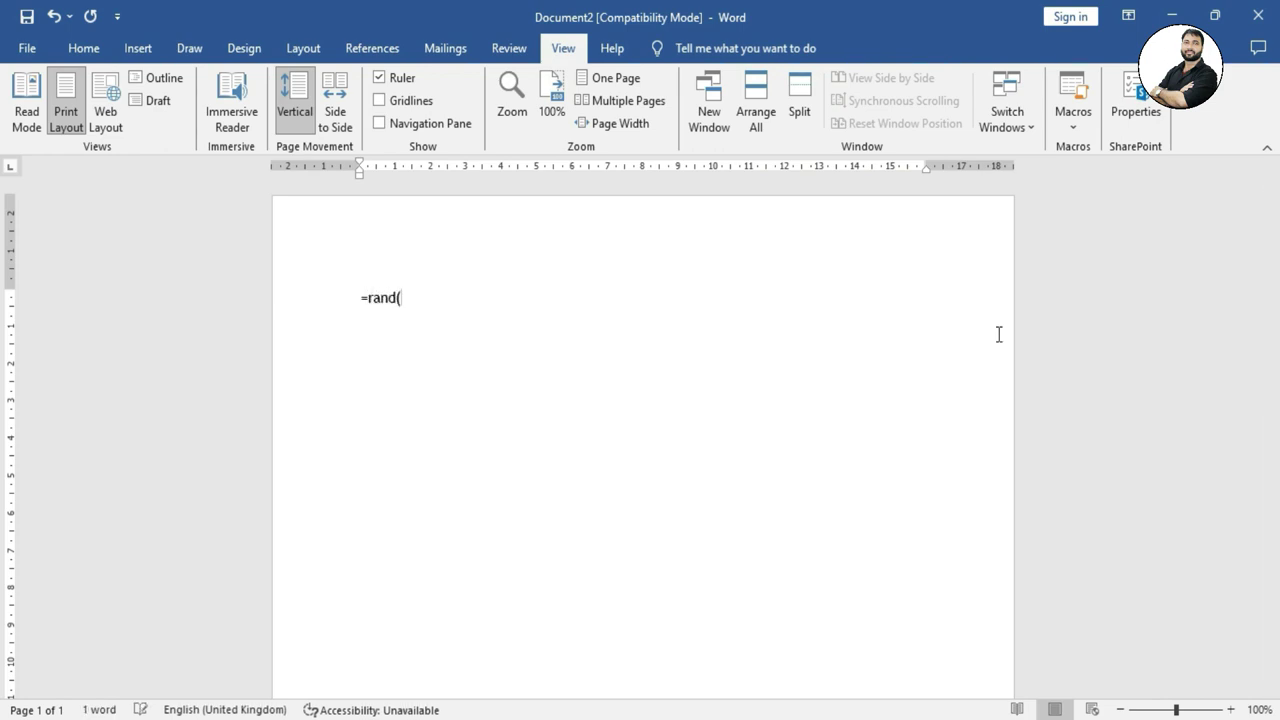
{"action": "type", "text": ")"}
{"action": "key", "text": "Return"}
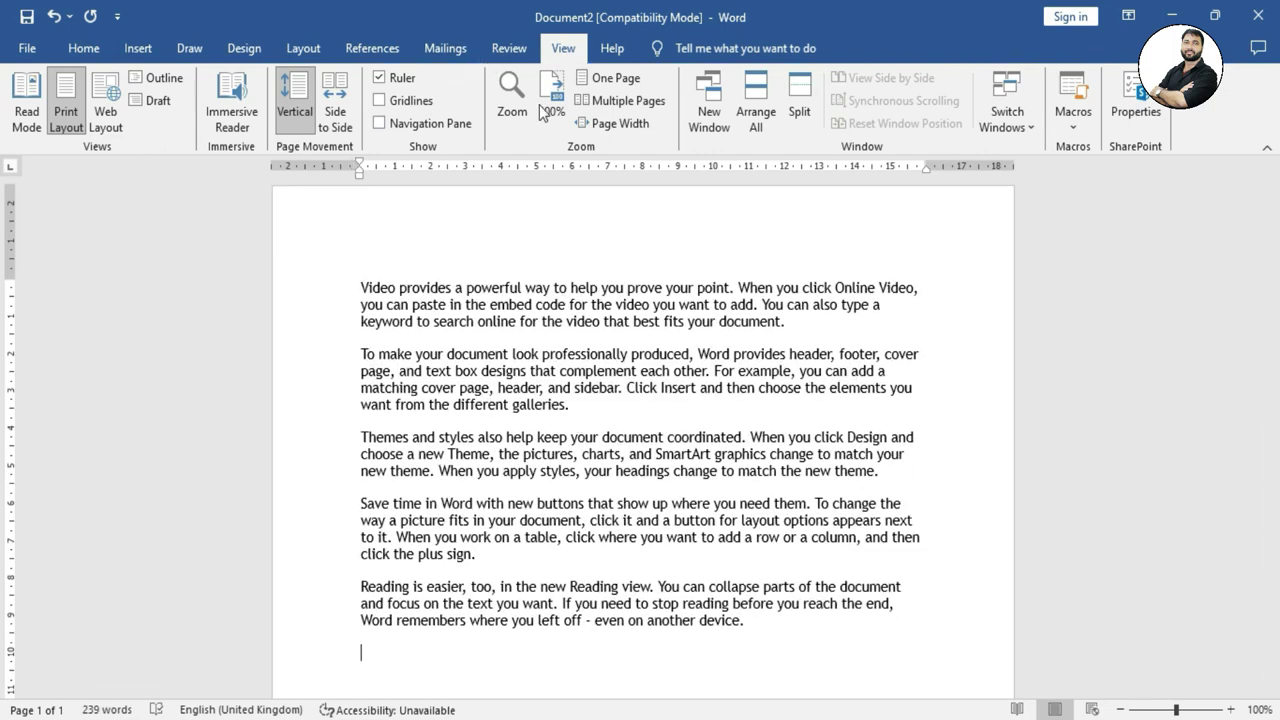
{"action": "left_click", "coordinate": [238, 103]}
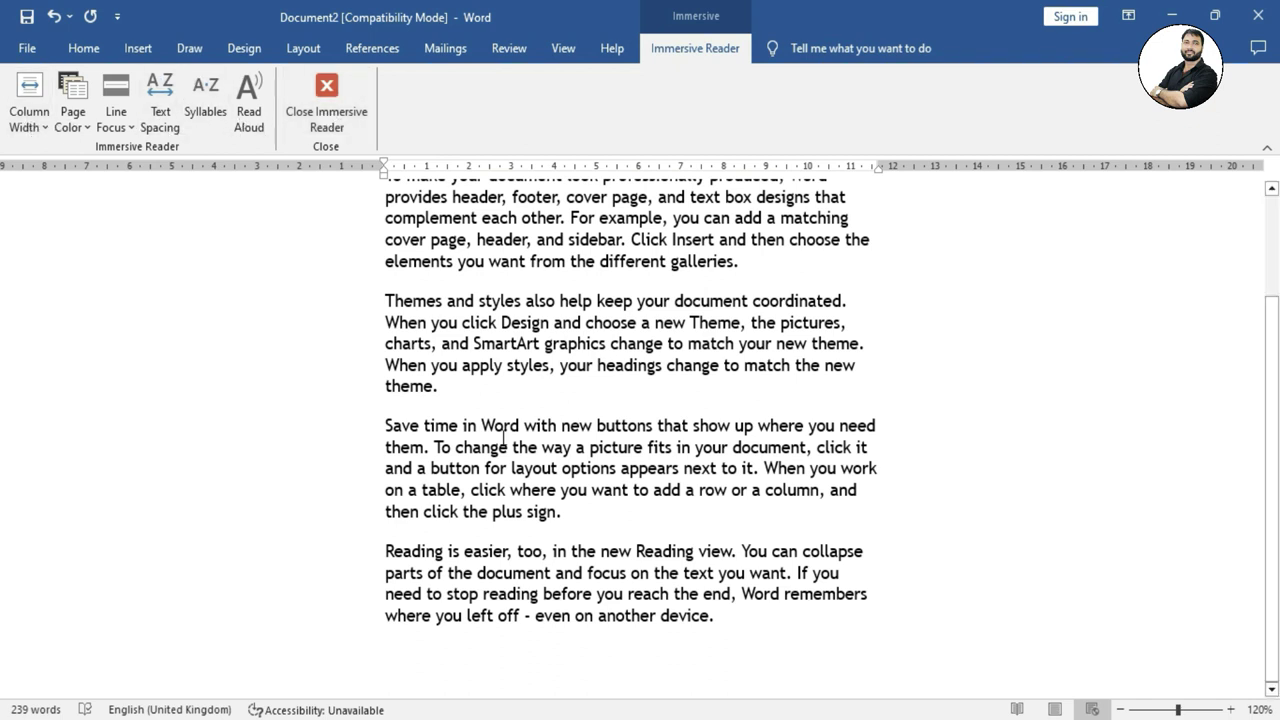
{"action": "scroll", "coordinate": [503, 437], "scroll_direction": "up", "scroll_amount": 3}
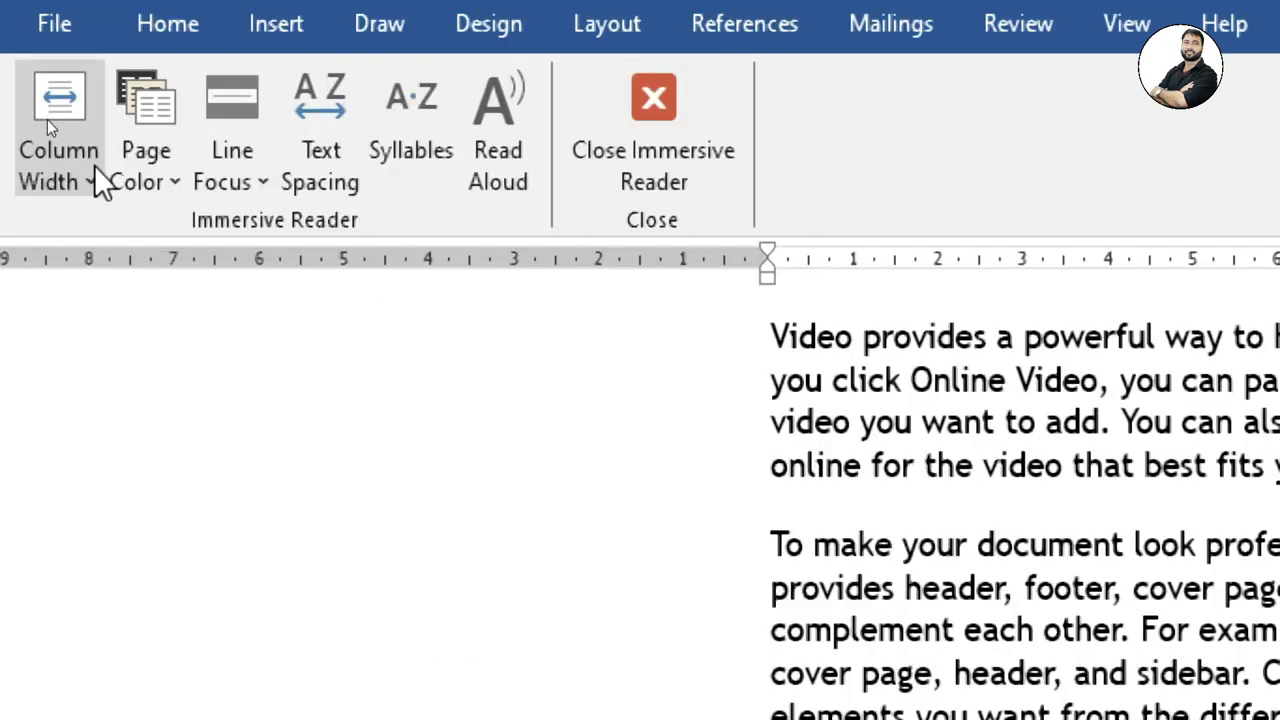
Step: Try the Very Narrow column width, then switch it to Narrow
{"action": "left_click", "coordinate": [44, 126]}
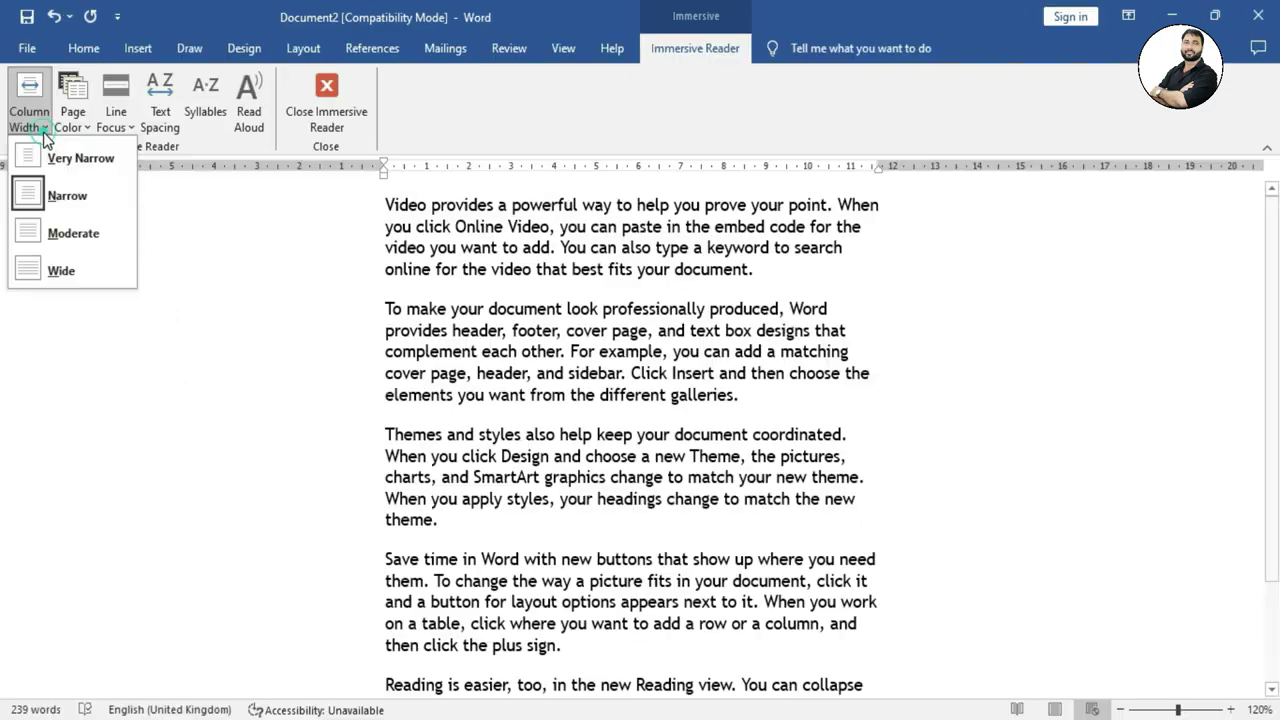
{"action": "left_click", "coordinate": [99, 160]}
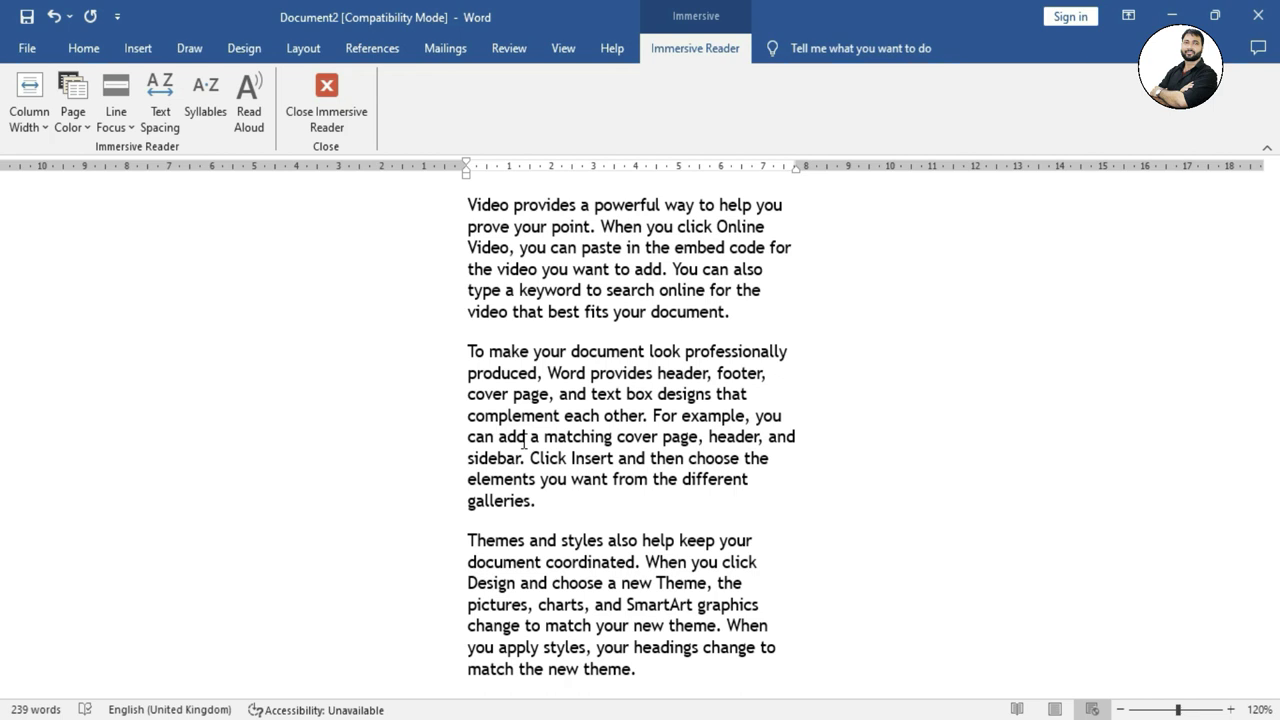
{"action": "scroll", "coordinate": [698, 441], "scroll_direction": "down", "scroll_amount": 5}
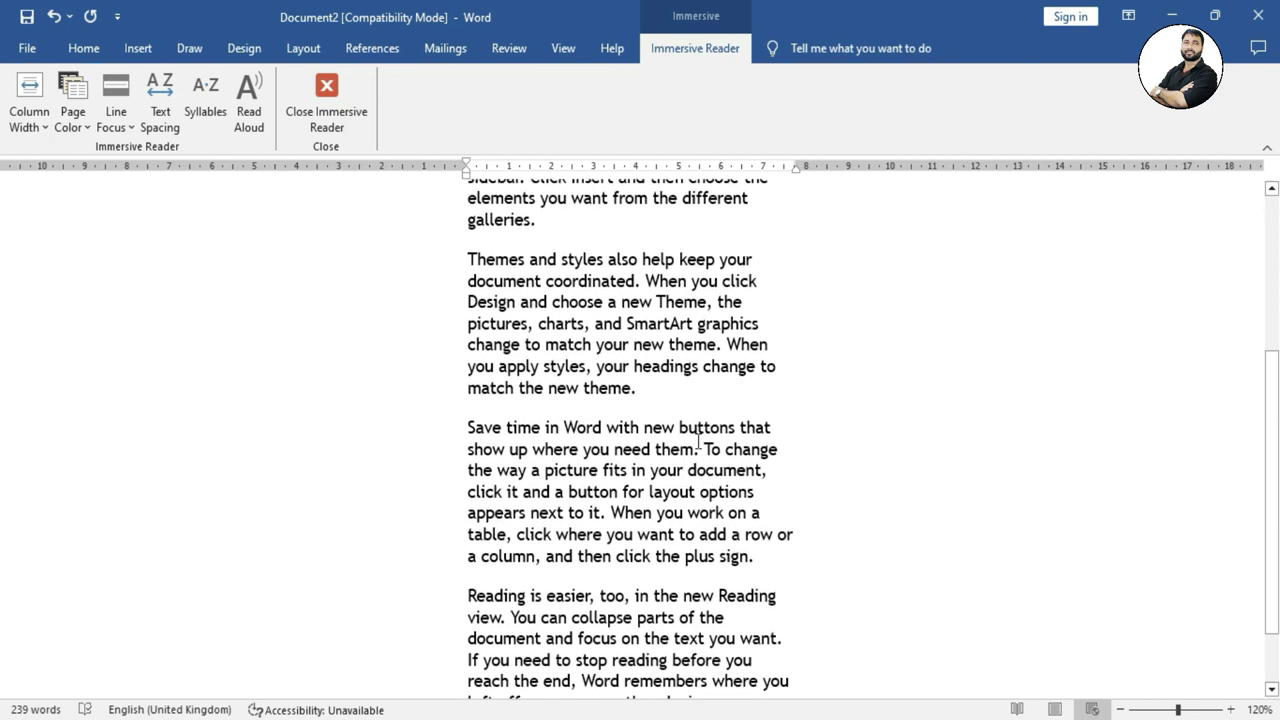
{"action": "scroll", "coordinate": [698, 441], "scroll_direction": "up", "scroll_amount": 5}
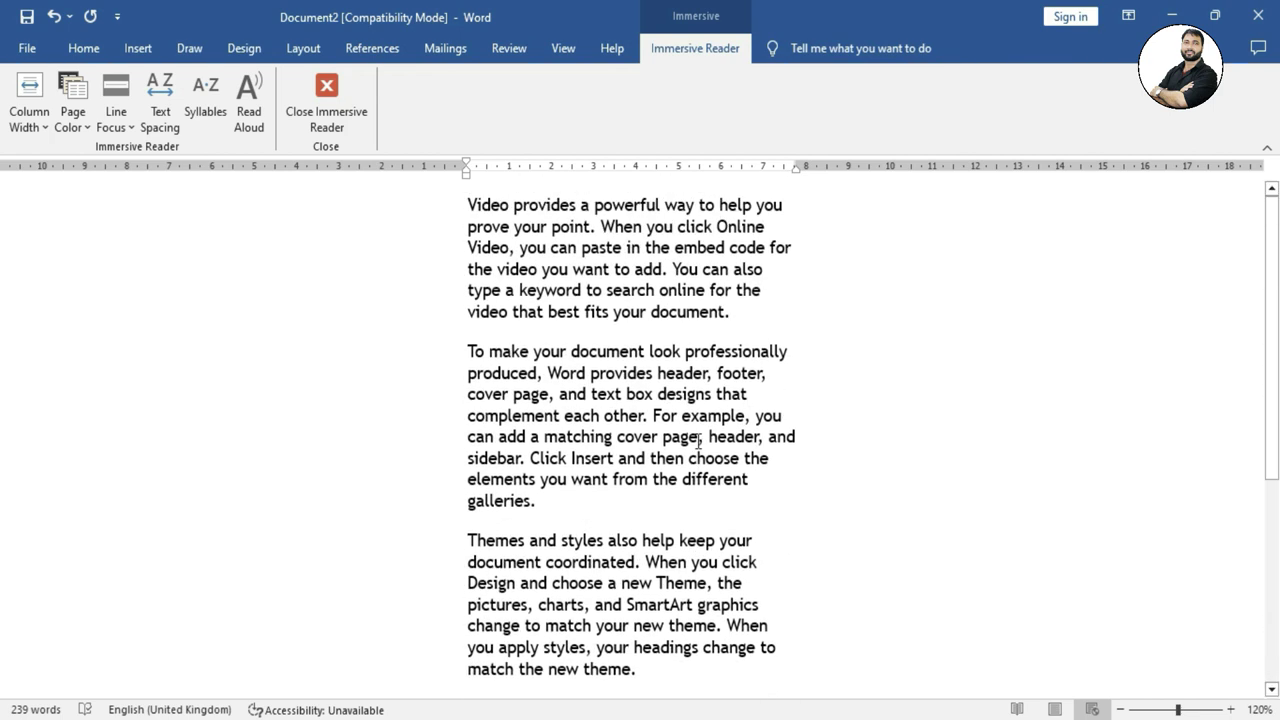
{"action": "left_click", "coordinate": [29, 100]}
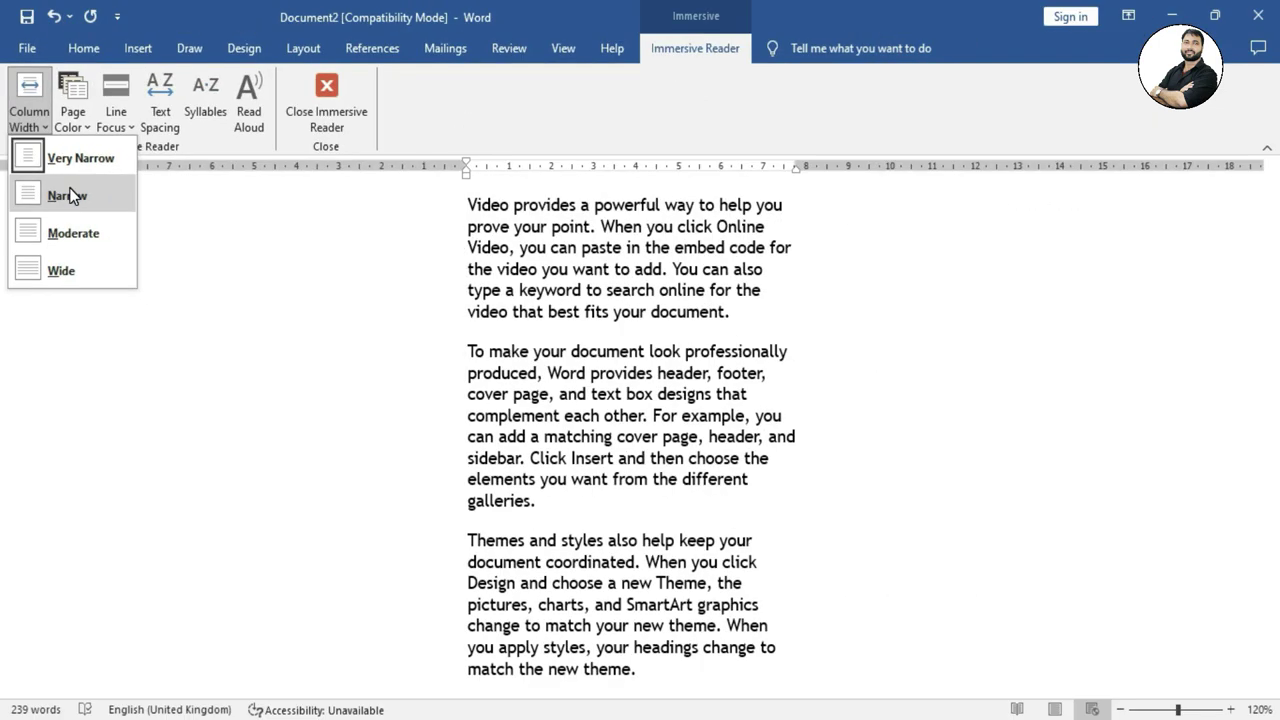
{"action": "left_click", "coordinate": [68, 195]}
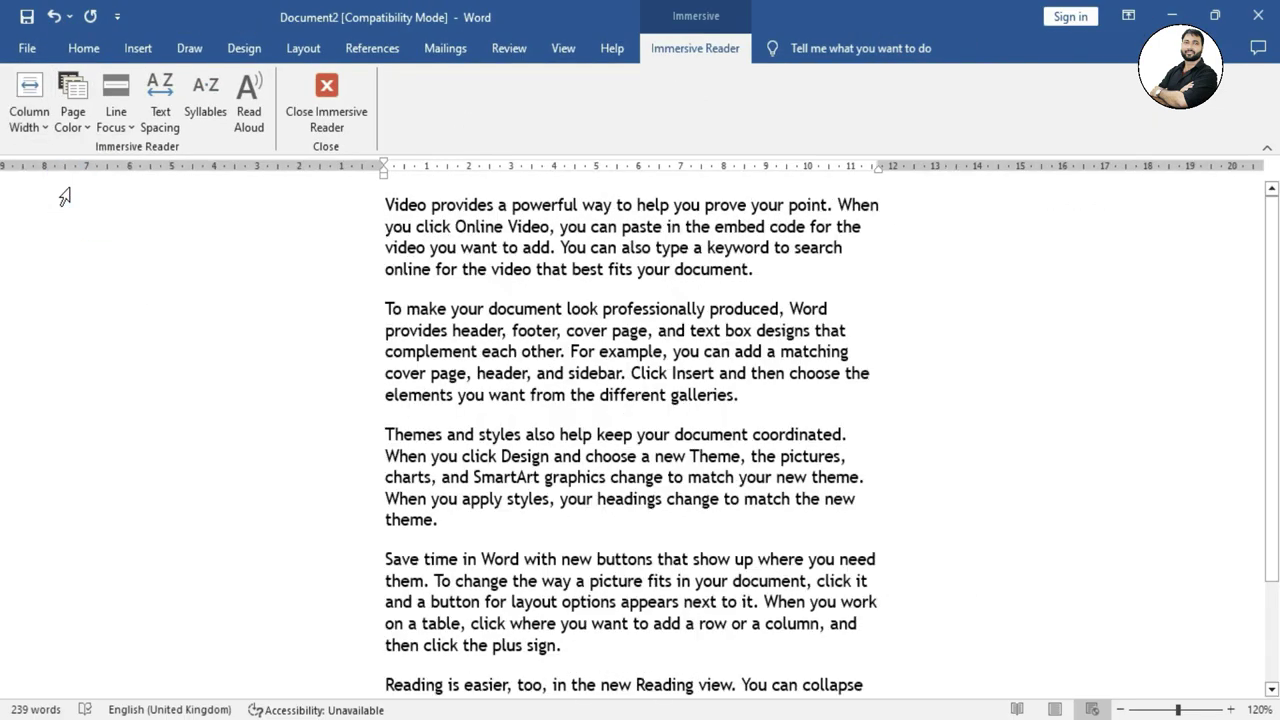
Step: Compare the Moderate and Wide column widths, then return to Narrow
{"action": "left_click", "coordinate": [30, 115]}
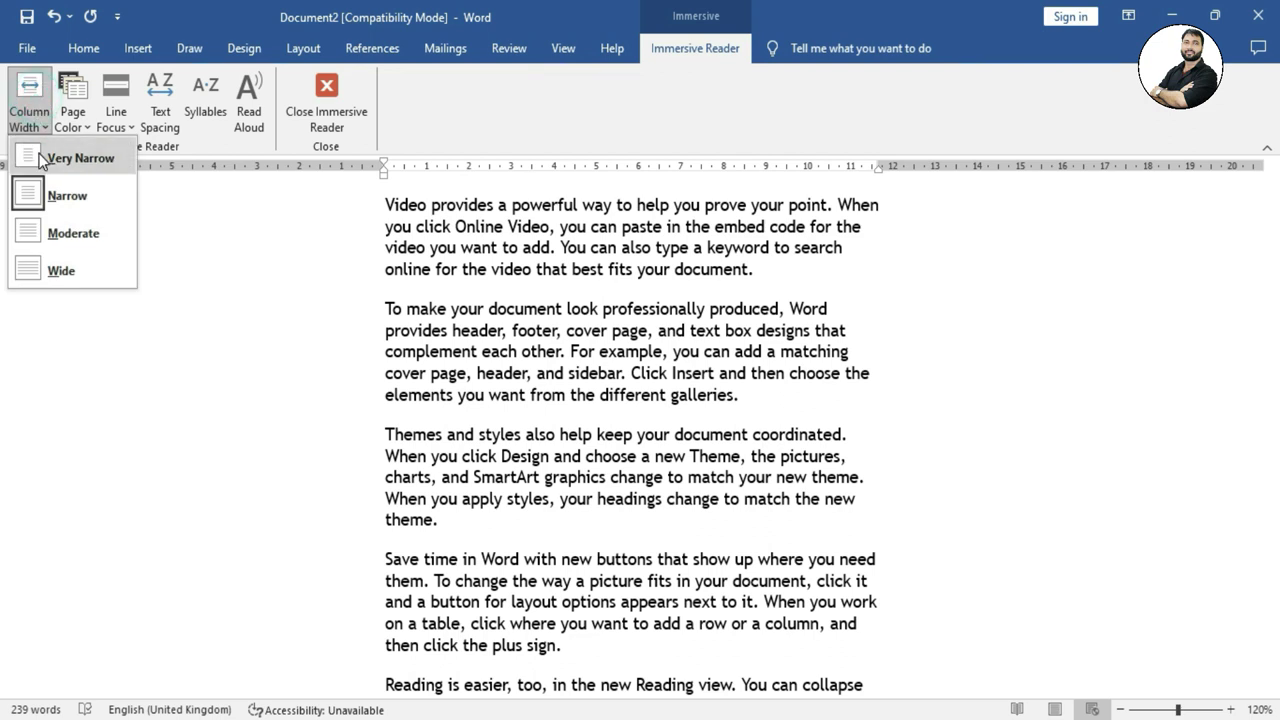
{"action": "left_click", "coordinate": [101, 243]}
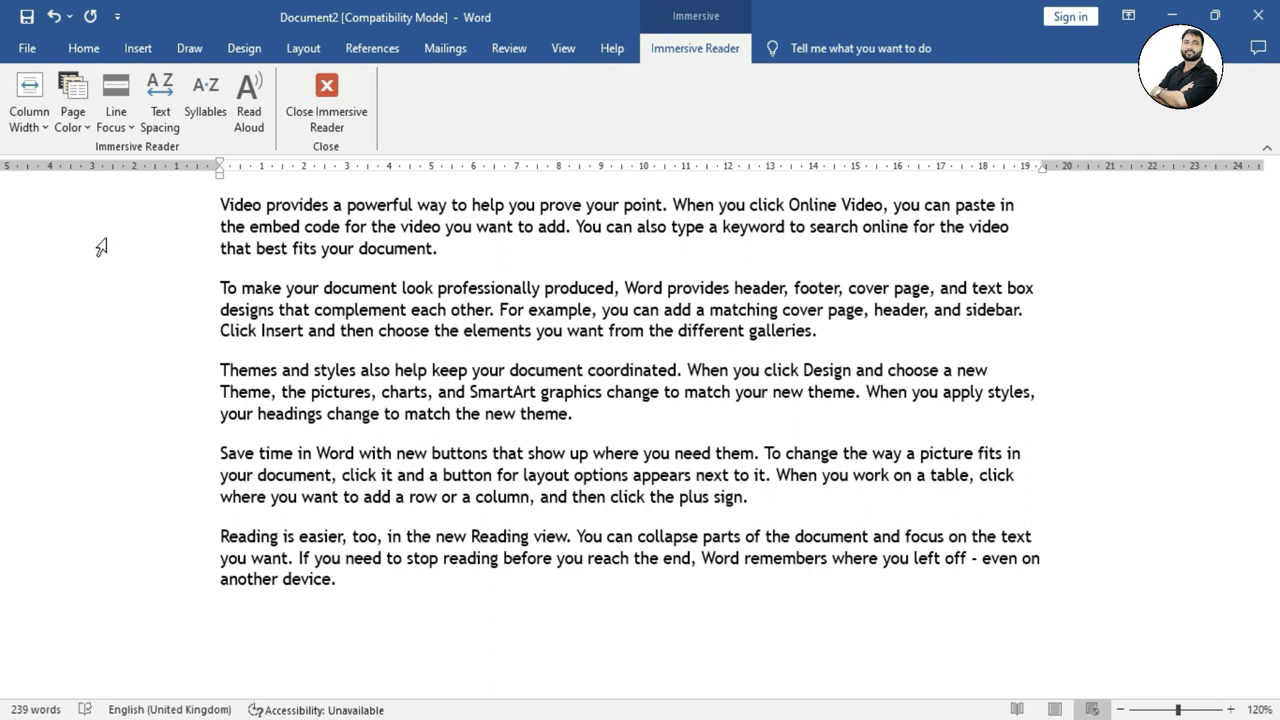
{"action": "left_click", "coordinate": [36, 124]}
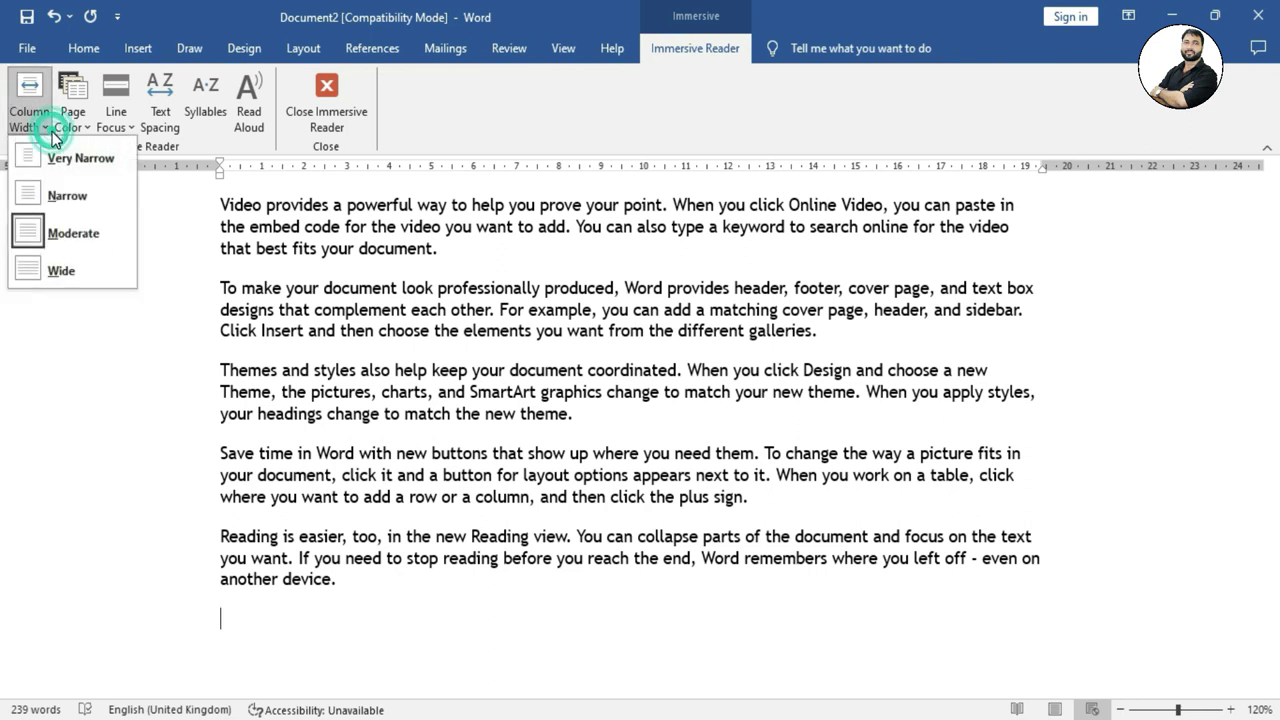
{"action": "left_click", "coordinate": [86, 271]}
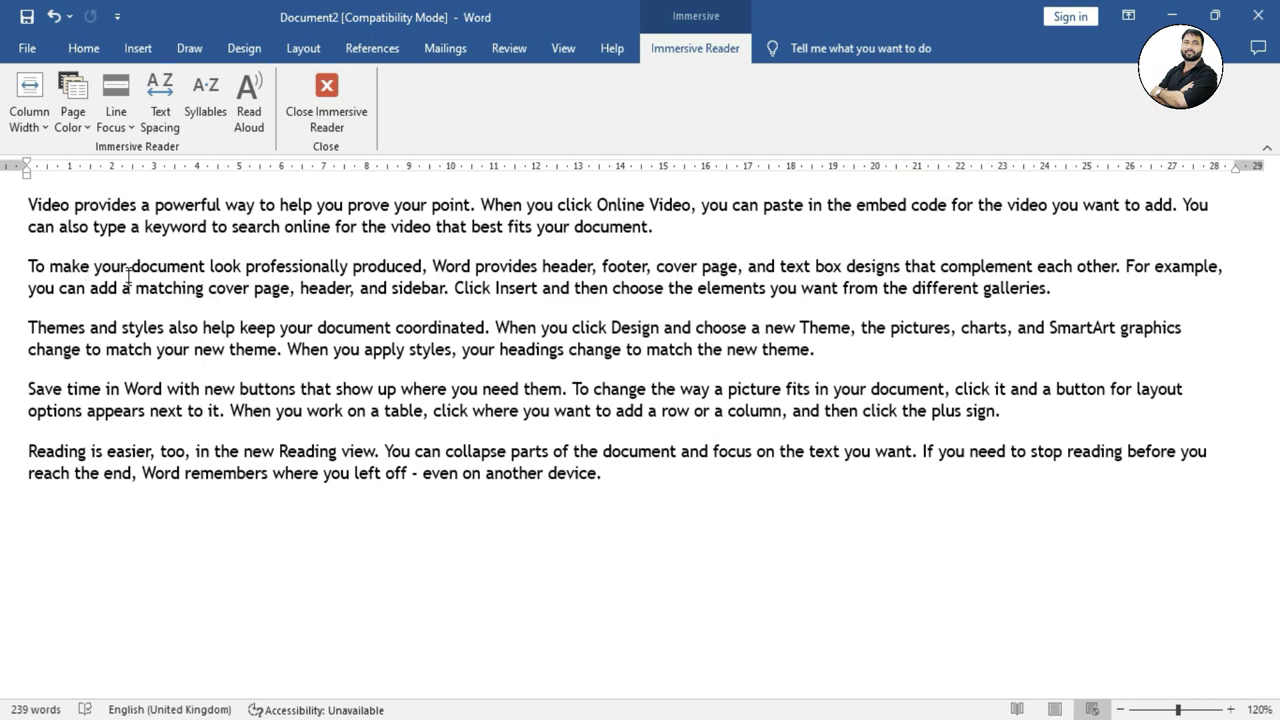
{"action": "left_click", "coordinate": [29, 115]}
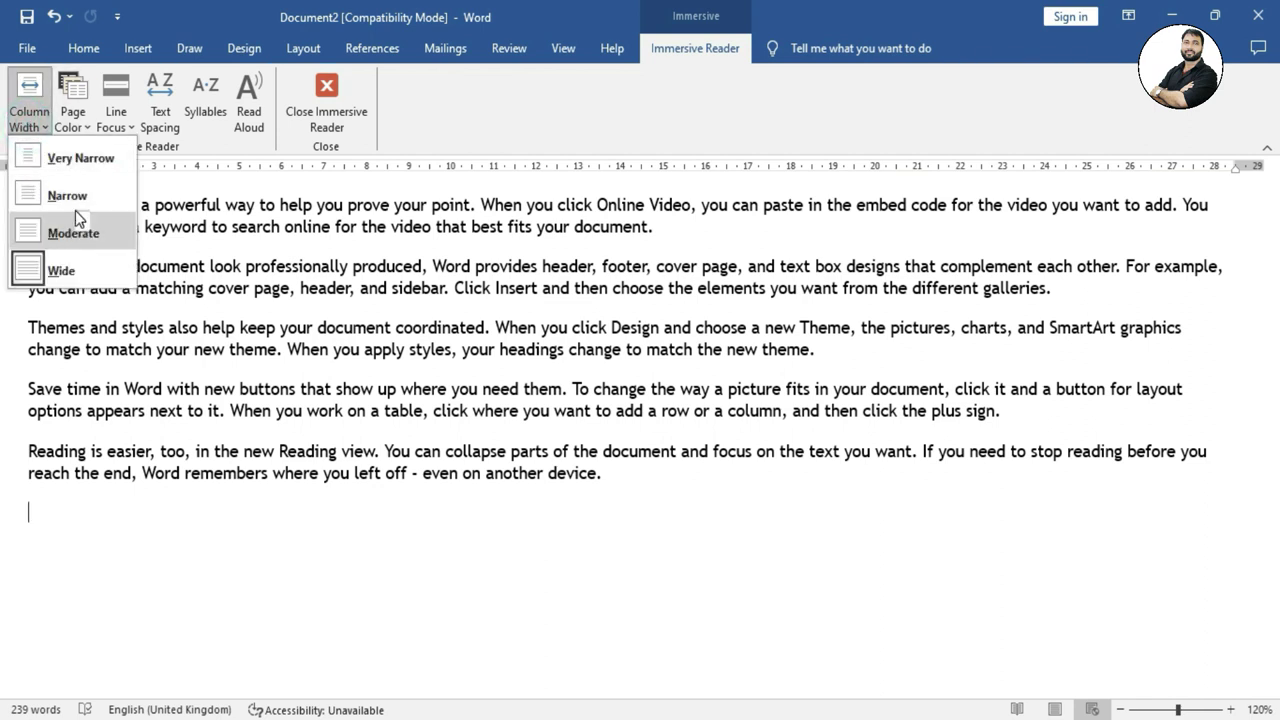
{"action": "left_click", "coordinate": [75, 206]}
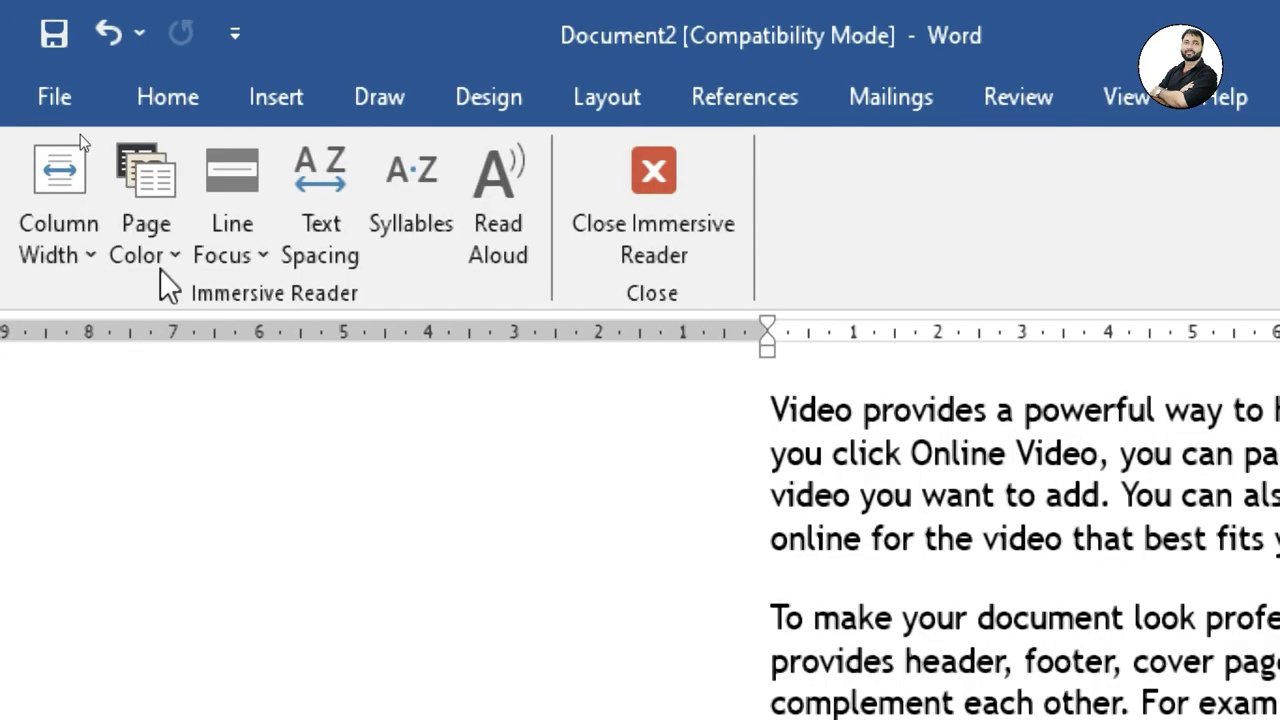
Step: Try the Sepia page colour, then switch to Inverse white-on-black
{"action": "left_click", "coordinate": [163, 251]}
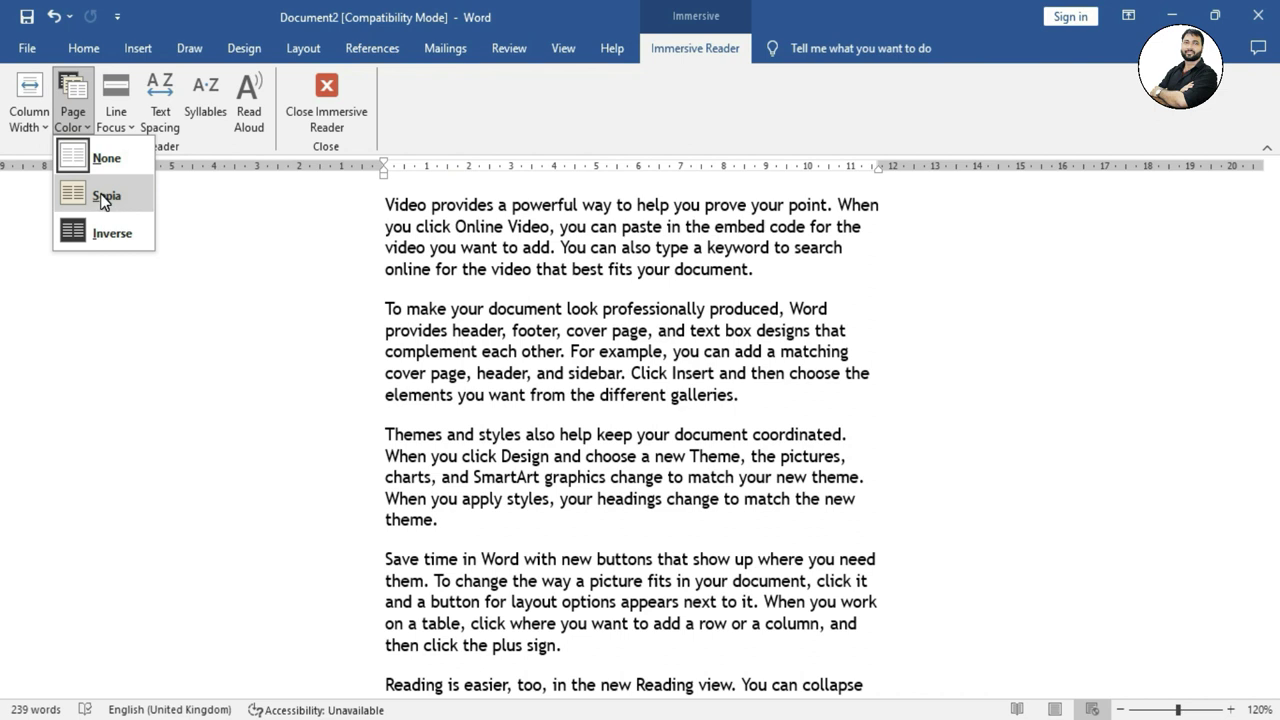
{"action": "left_click", "coordinate": [104, 196]}
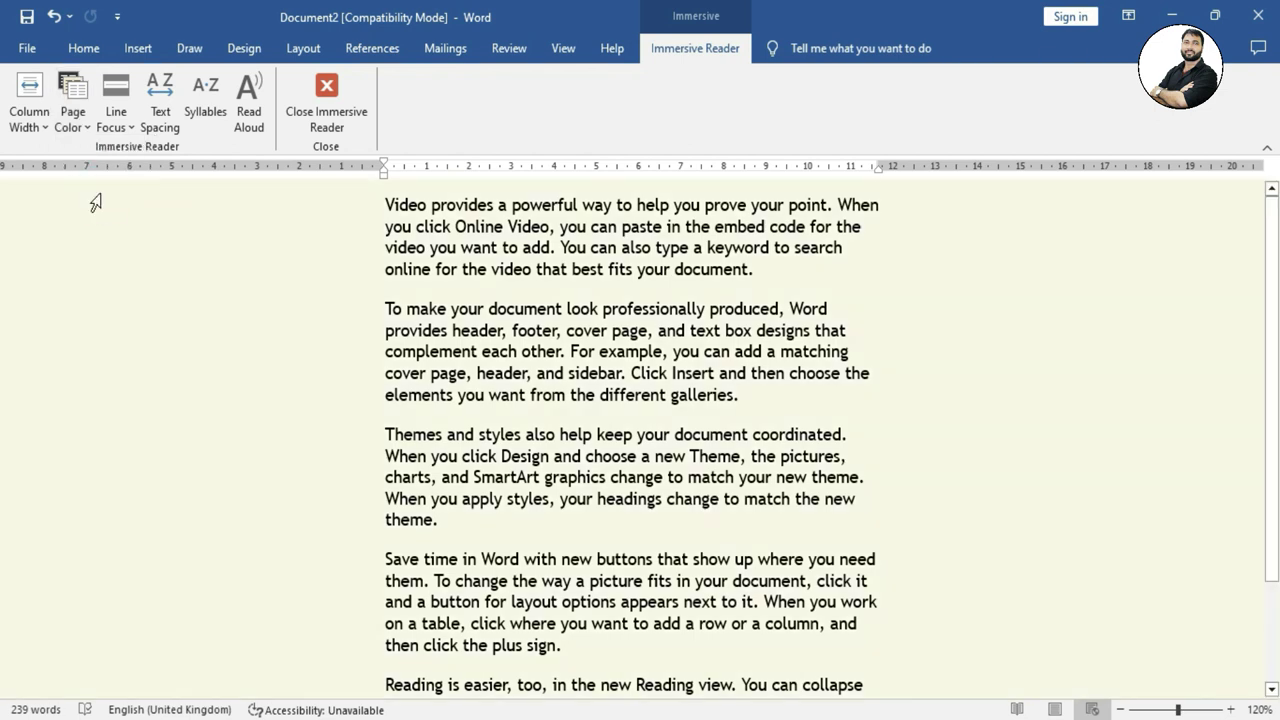
{"action": "left_click", "coordinate": [78, 118]}
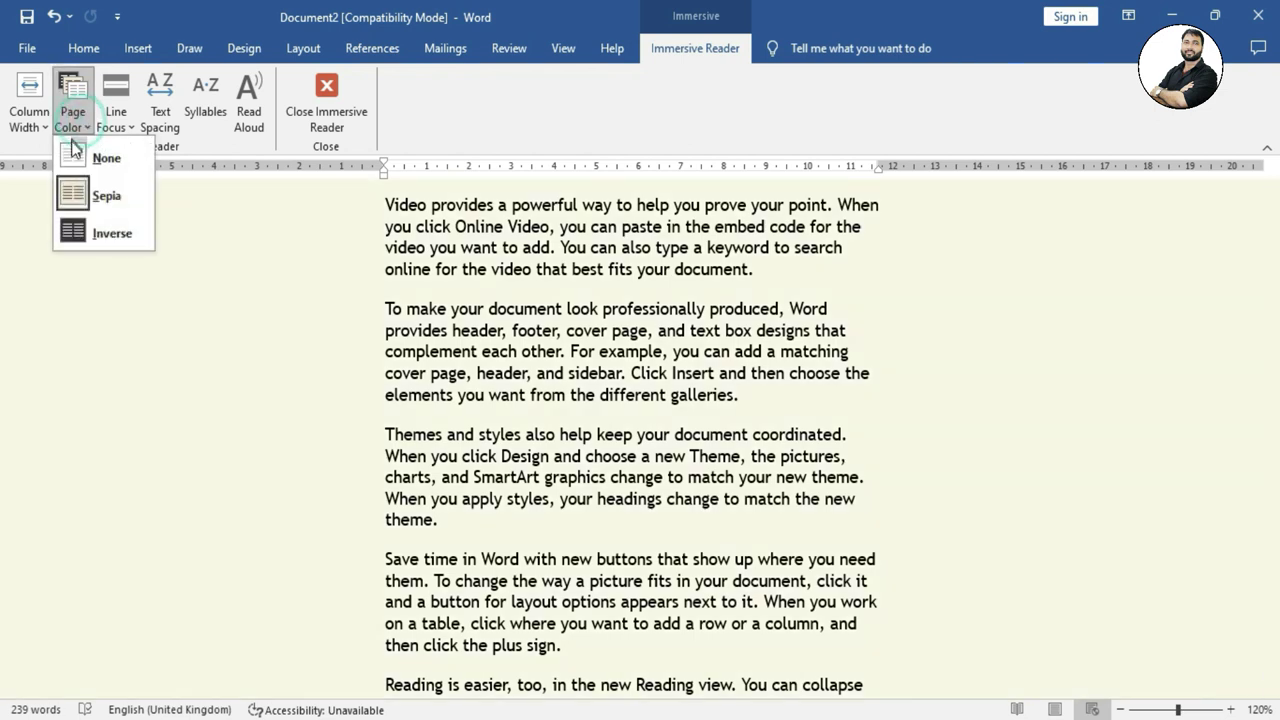
{"action": "left_click", "coordinate": [112, 234]}
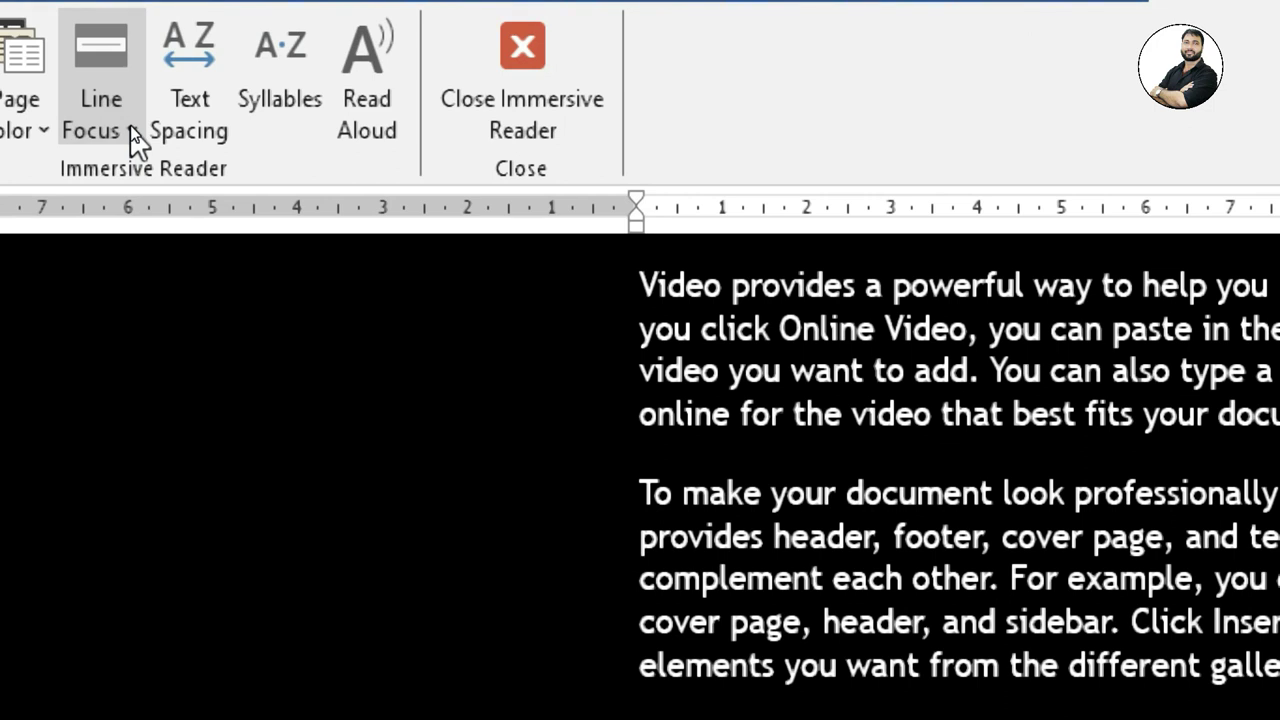
Step: Place the reading position in the second paragraph and set Line Focus to One Line
{"action": "left_click", "coordinate": [130, 128]}
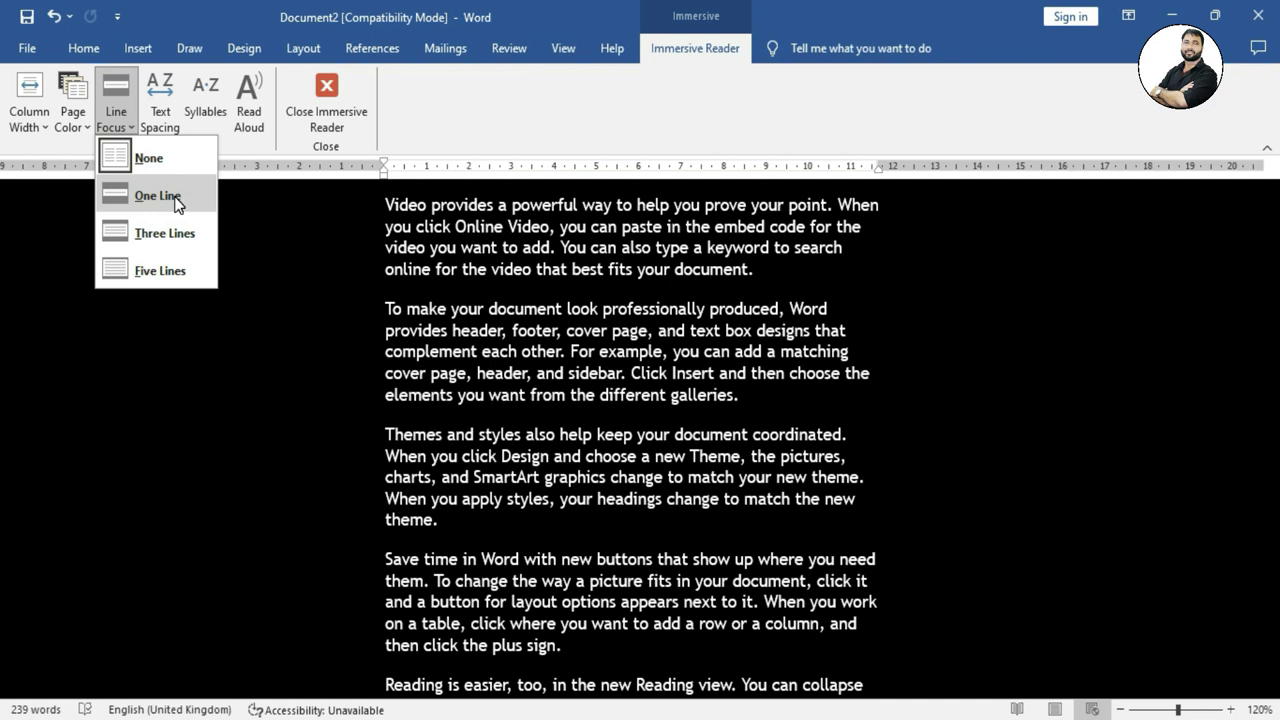
{"action": "left_click", "coordinate": [184, 200]}
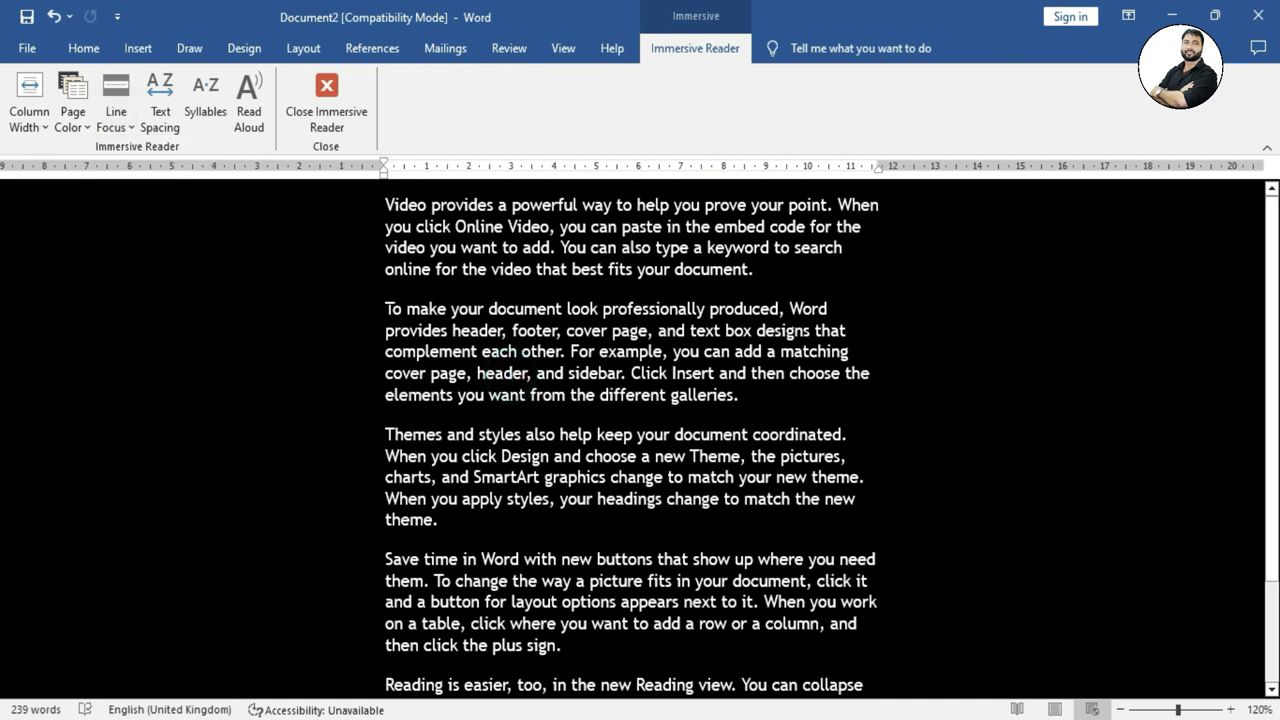
{"action": "left_click", "coordinate": [387, 309]}
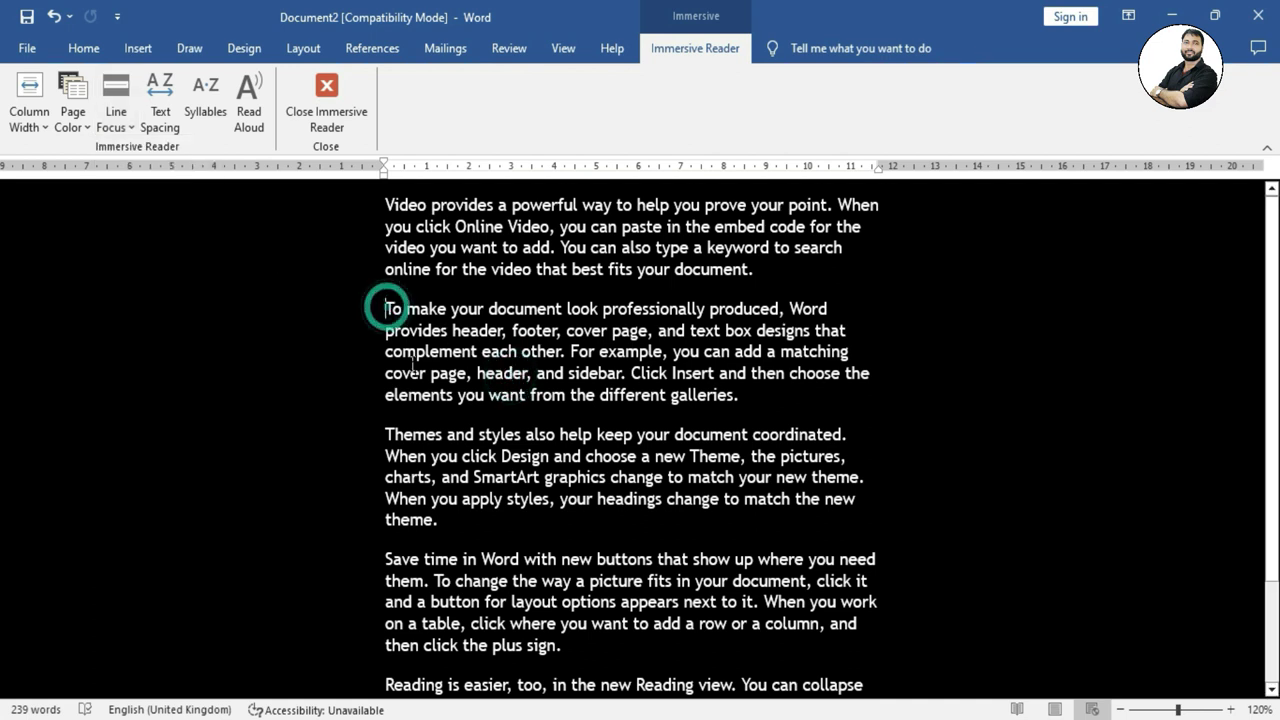
{"action": "left_click", "coordinate": [126, 120]}
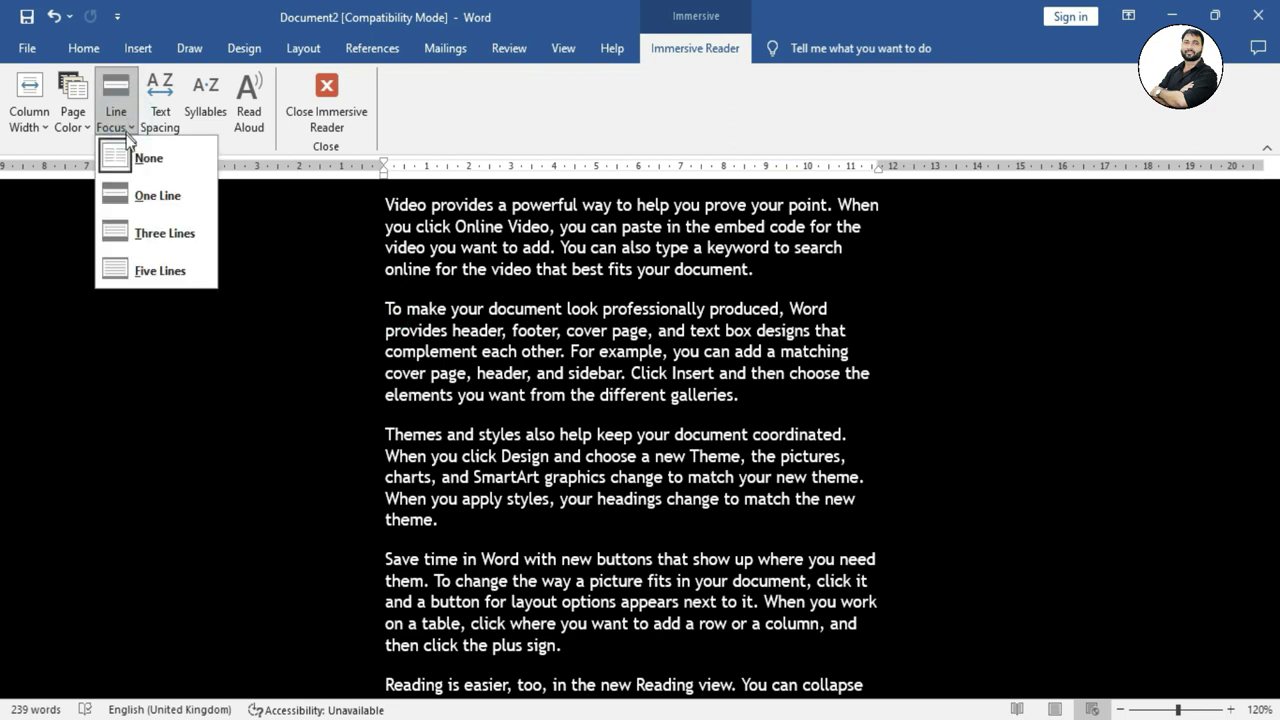
{"action": "left_click", "coordinate": [170, 200]}
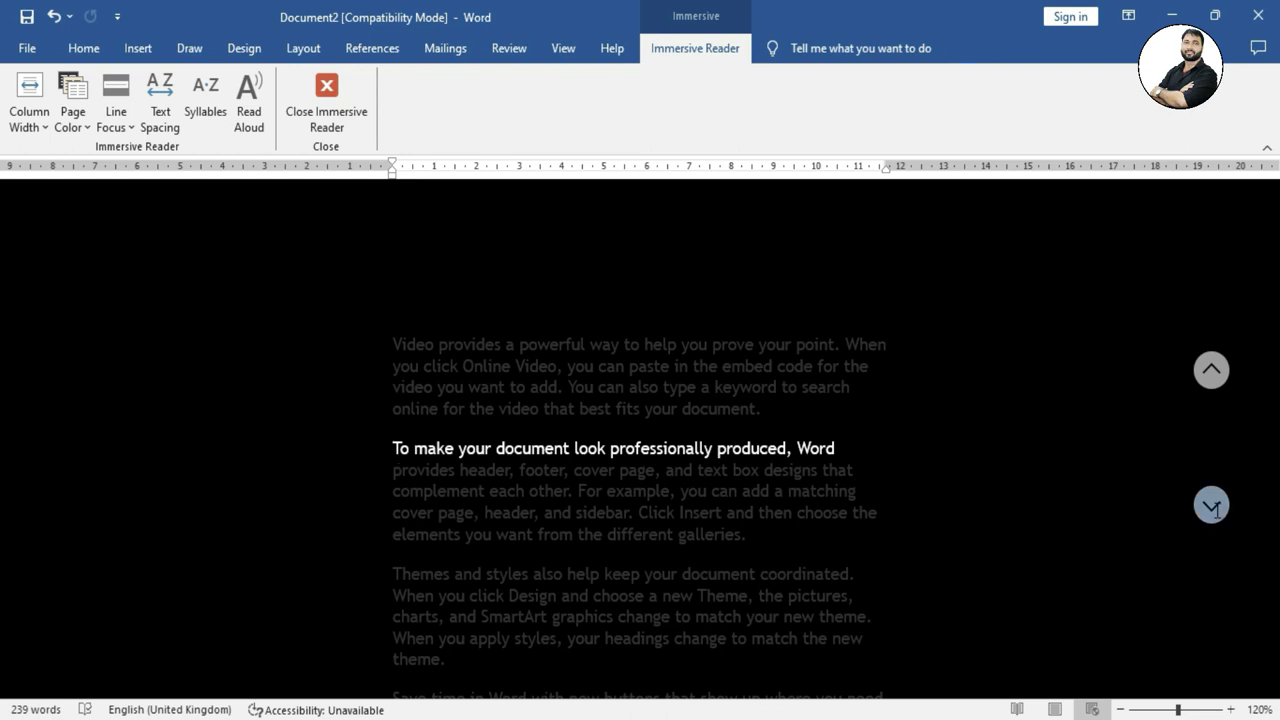
Step: Step the focused line down and up through the text with the arrow buttons and keys
{"action": "left_click", "coordinate": [1212, 506]}
{"action": "left_click", "coordinate": [1212, 500]}
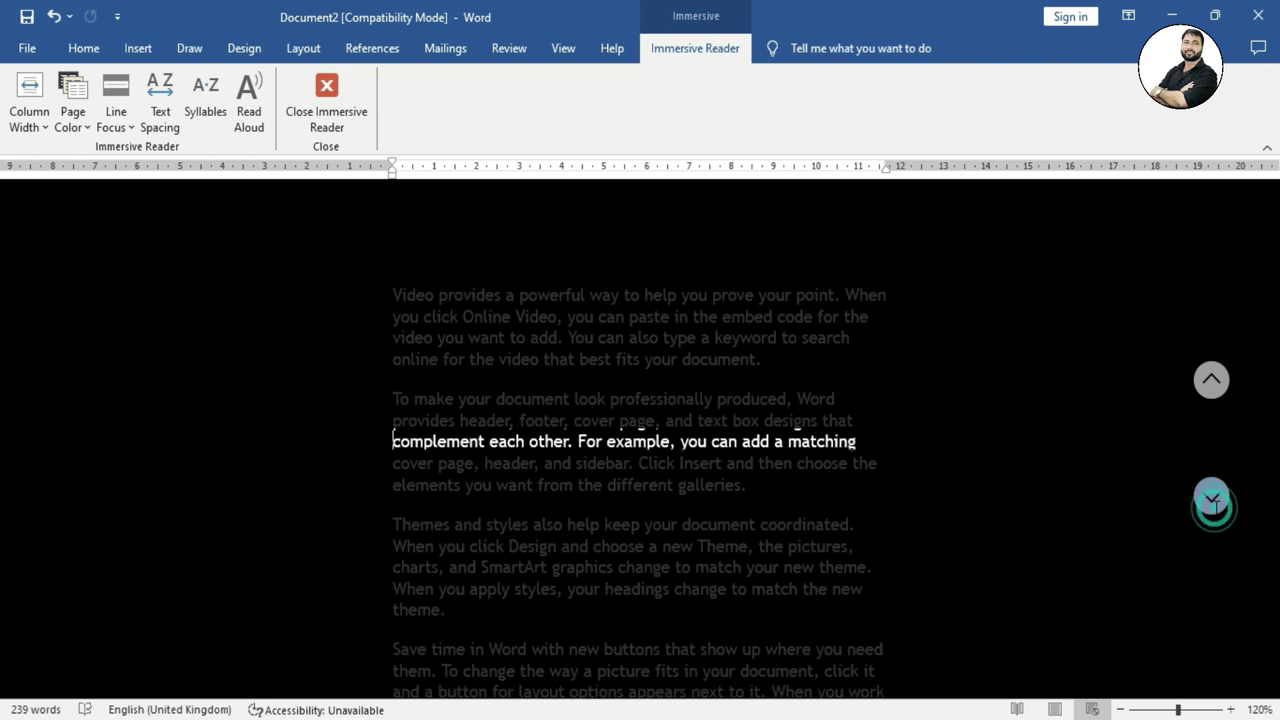
{"action": "left_click", "coordinate": [1210, 380]}
{"action": "left_click", "coordinate": [1210, 380]}
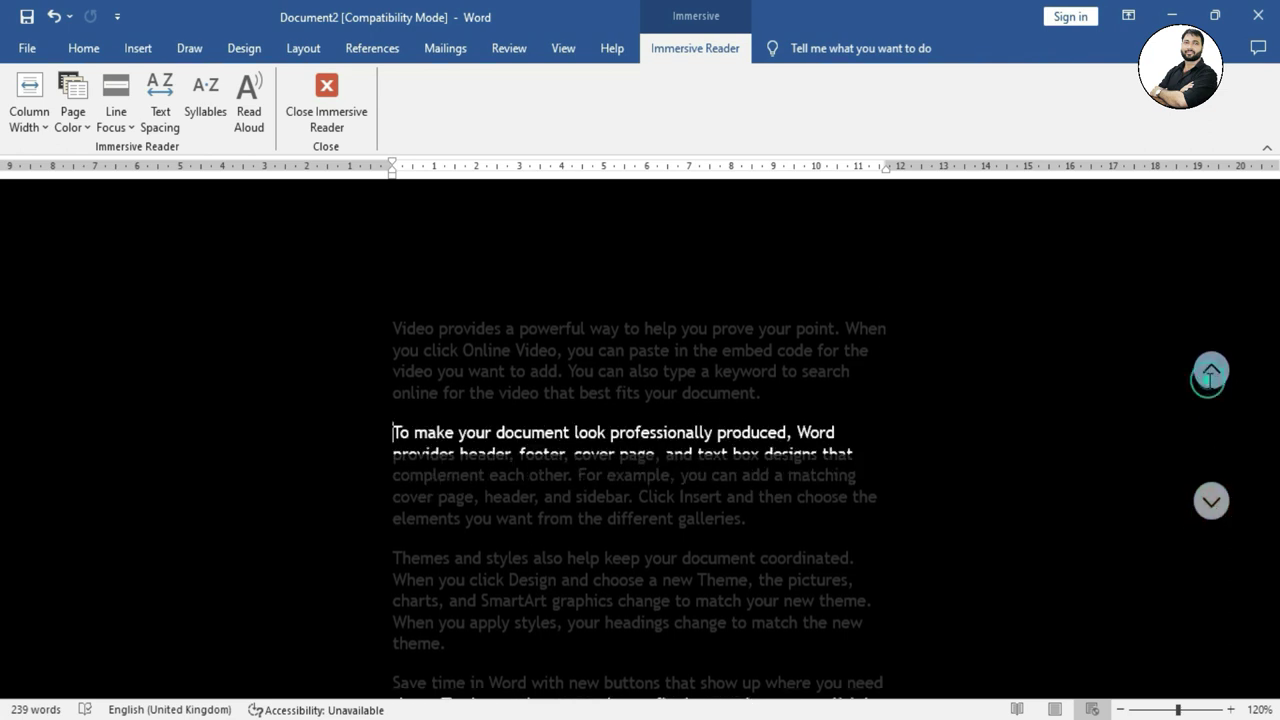
{"action": "left_click", "coordinate": [1211, 497]}
{"action": "left_click", "coordinate": [1210, 497]}
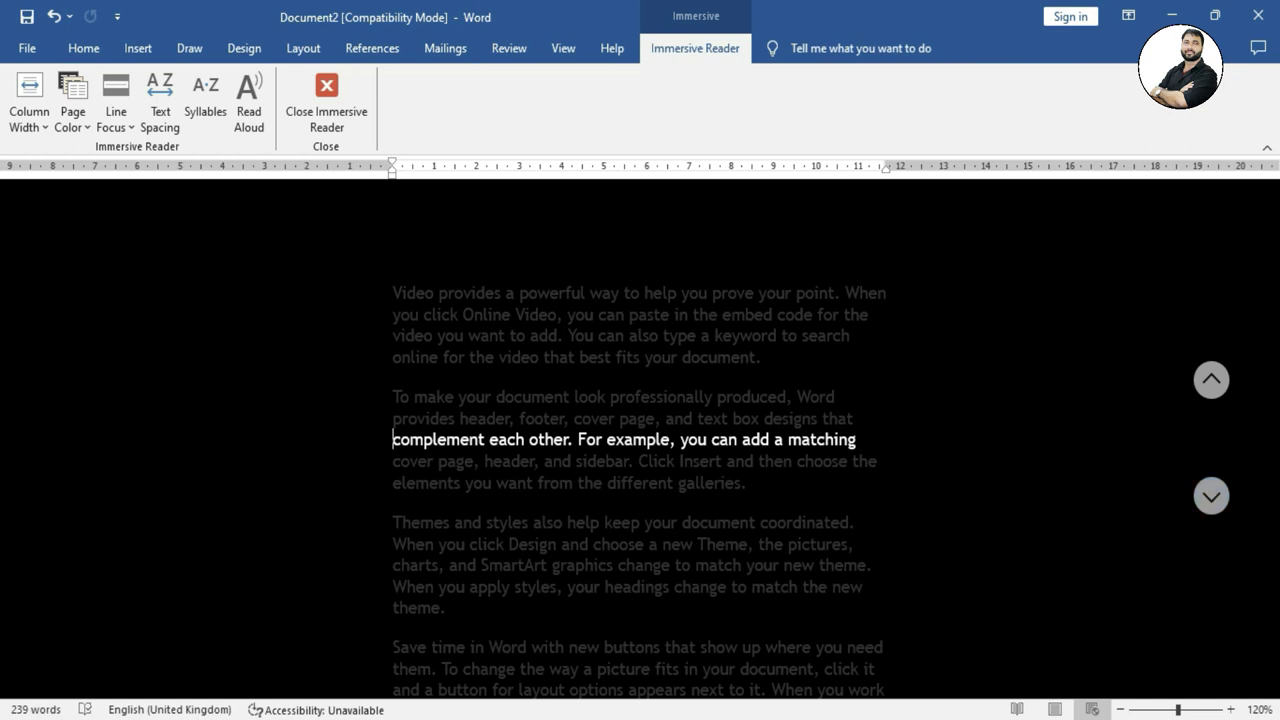
{"action": "key", "text": "Down"}
{"action": "key", "text": "Down"}
{"action": "key", "text": "Down"}
{"action": "key", "text": "Down"}
{"action": "key", "text": "Down"}
{"action": "key", "text": "Down"}
{"action": "key", "text": "Up"}
{"action": "key", "text": "Up"}
{"action": "key", "text": "Up"}
{"action": "key", "text": "Up"}
{"action": "key", "text": "Up"}
{"action": "key", "text": "Up"}
{"action": "key", "text": "Up"}
{"action": "key", "text": "Up"}
{"action": "key", "text": "Up"}
{"action": "key", "text": "Up"}
{"action": "key", "text": "Up"}
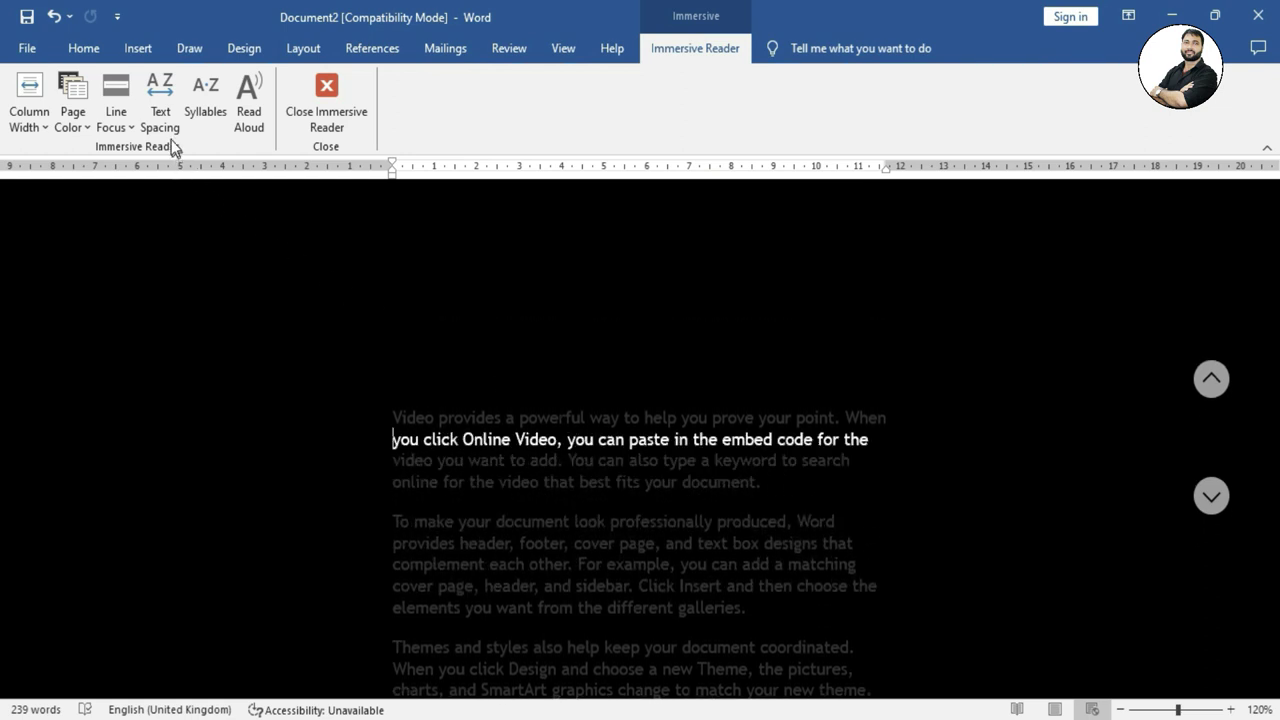
Step: Set Line Focus to Three Lines and scroll through the text
{"action": "left_click", "coordinate": [130, 130]}
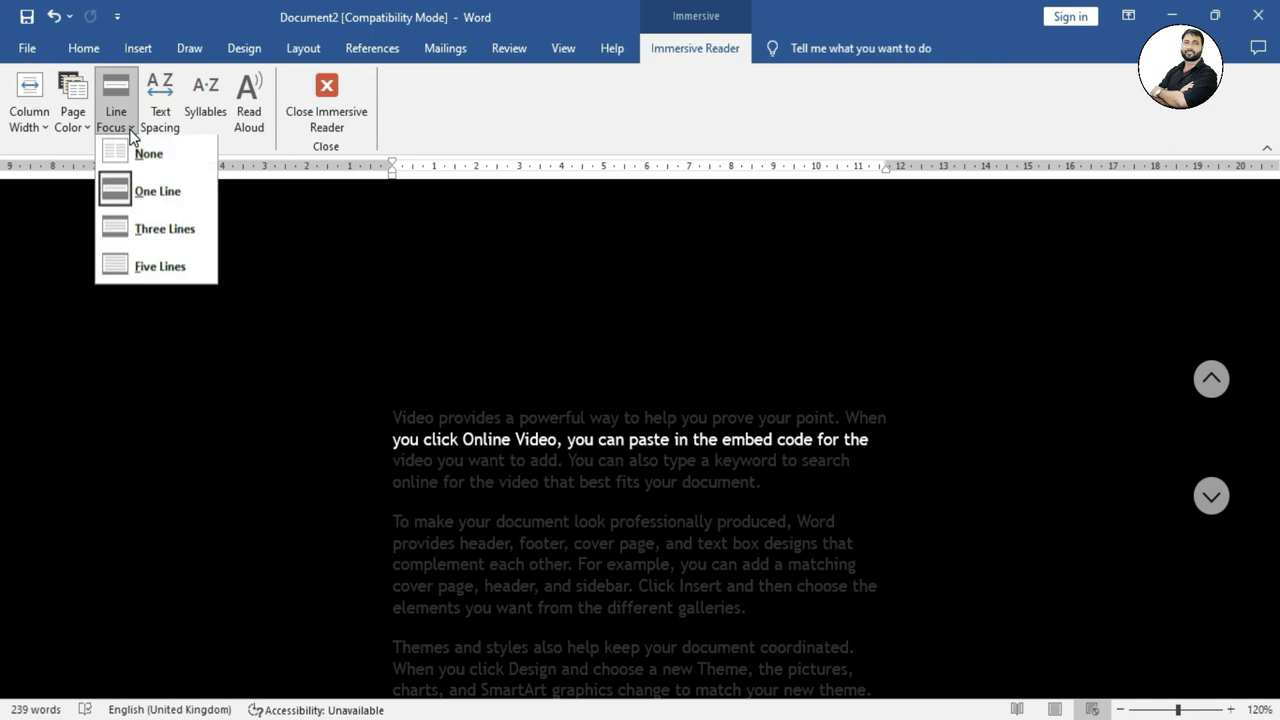
{"action": "left_click", "coordinate": [164, 238]}
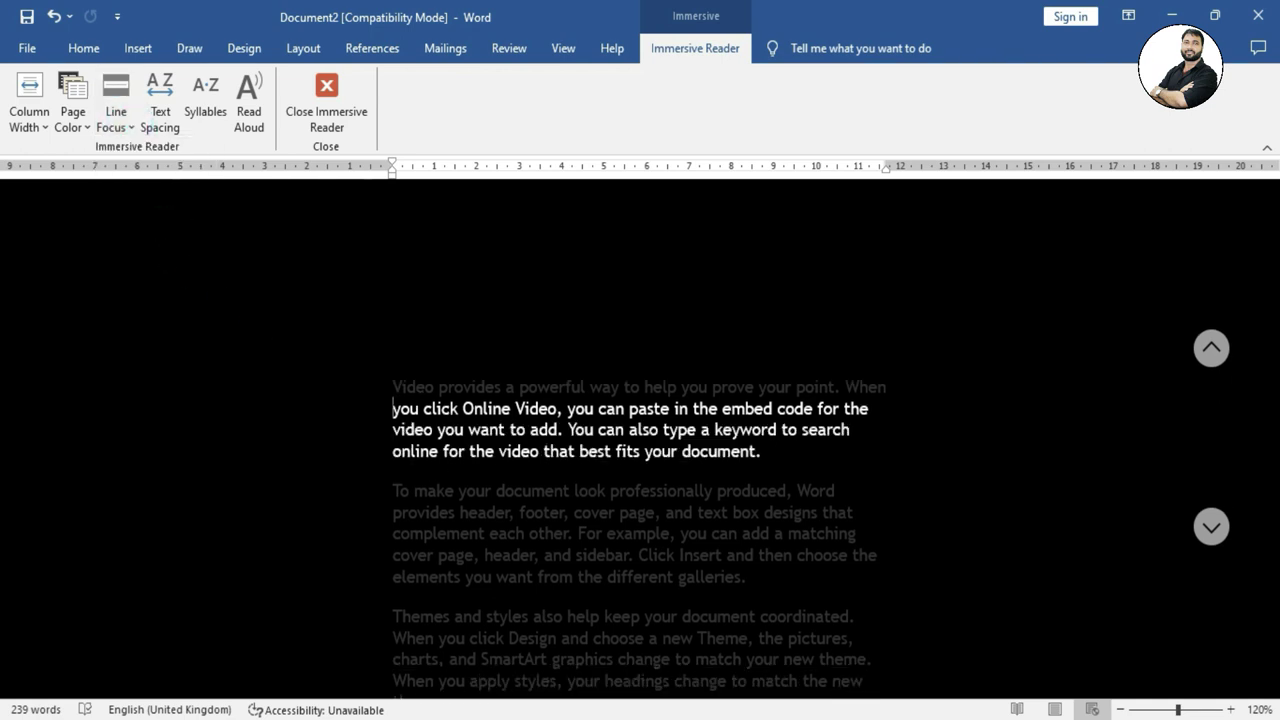
{"action": "scroll", "coordinate": [477, 515], "scroll_direction": "down", "scroll_amount": 1}
{"action": "scroll", "coordinate": [640, 440], "scroll_direction": "down", "scroll_amount": 1}
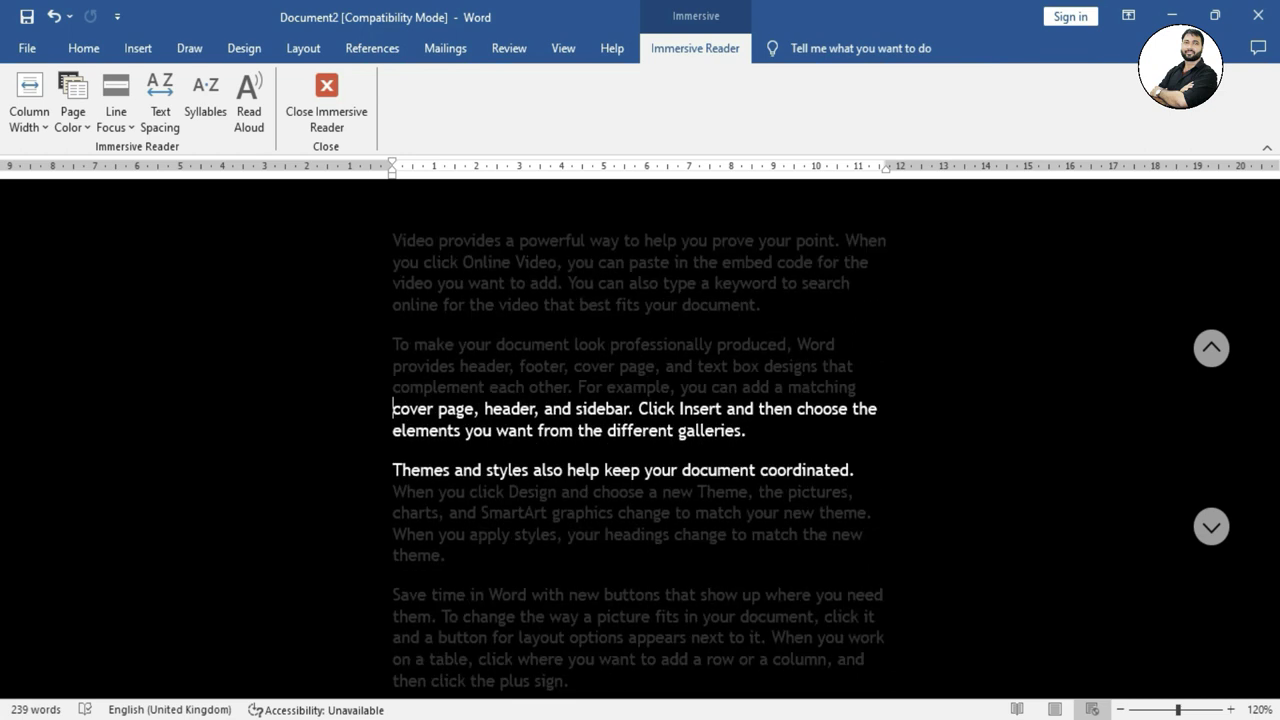
{"action": "scroll", "coordinate": [640, 440], "scroll_direction": "down", "scroll_amount": 1}
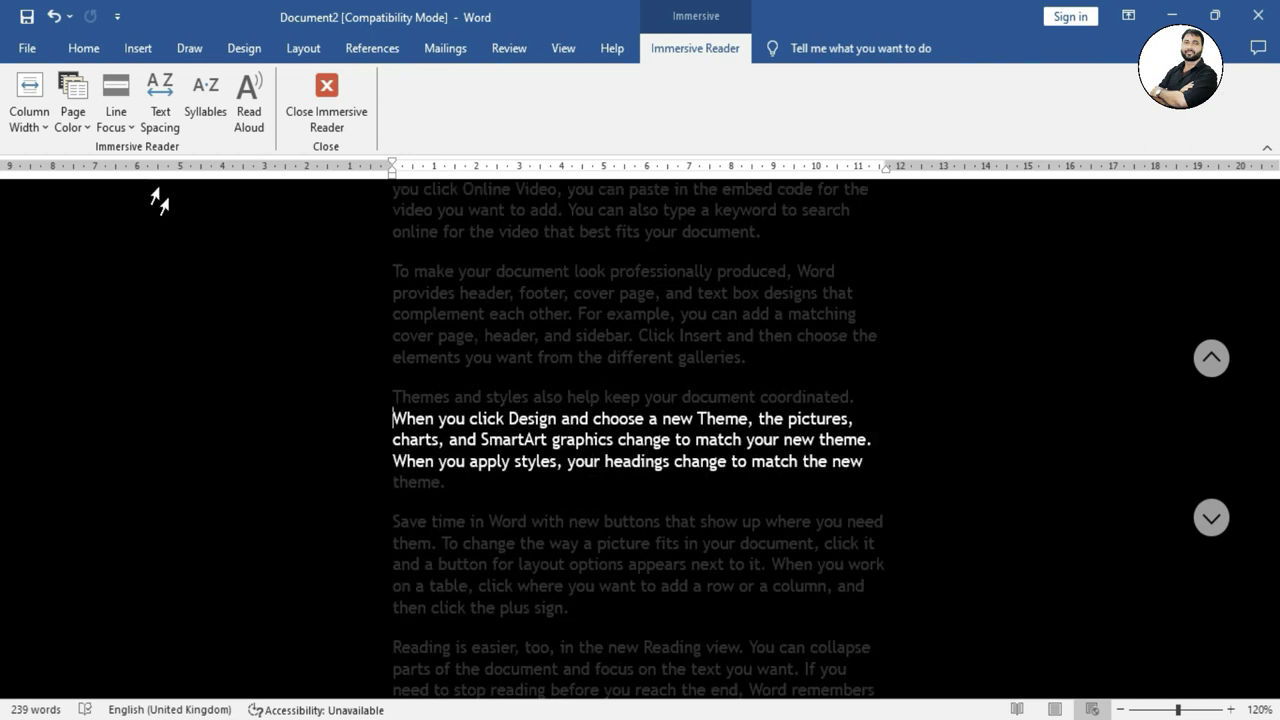
Step: Switch Line Focus to Five Lines and return the band to the document start
{"action": "left_click", "coordinate": [116, 110]}
{"action": "left_click", "coordinate": [187, 272]}
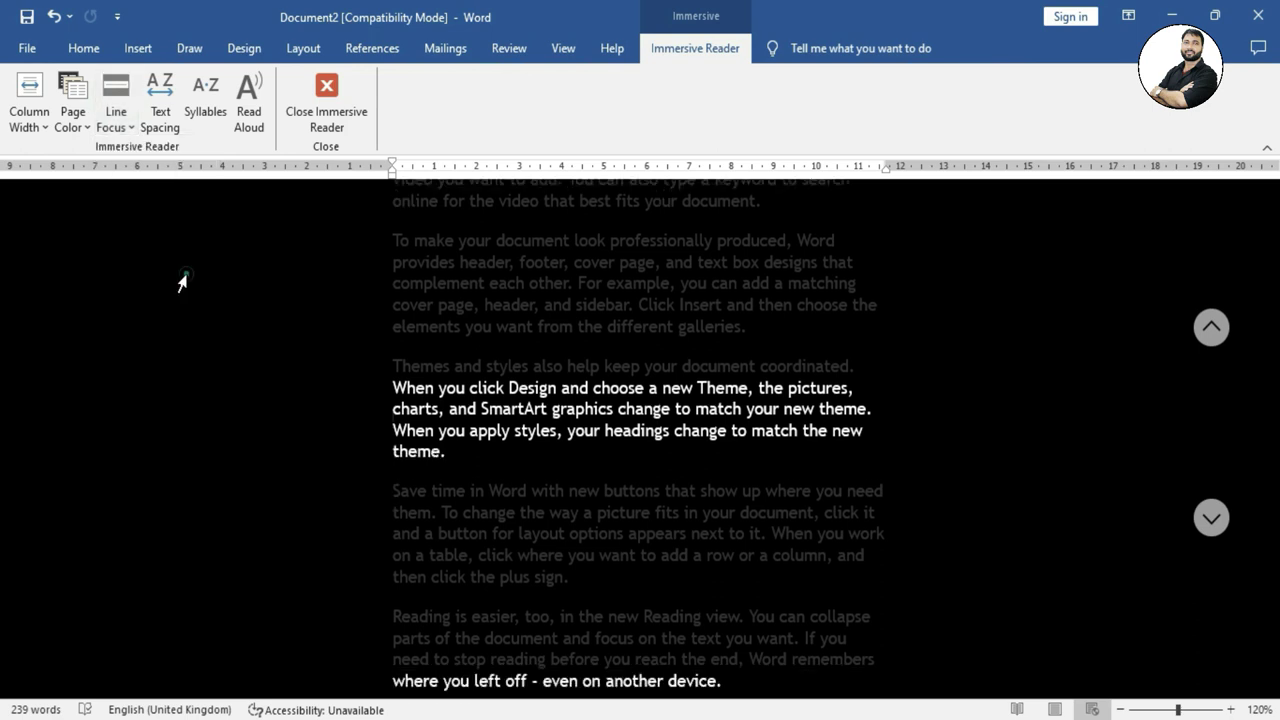
{"action": "key", "text": "Down"}
{"action": "key", "text": "Down"}
{"action": "key", "text": "Down"}
{"action": "key", "text": "Down"}
{"action": "key", "text": "Up"}
{"action": "key", "text": "ctrl+Home"}
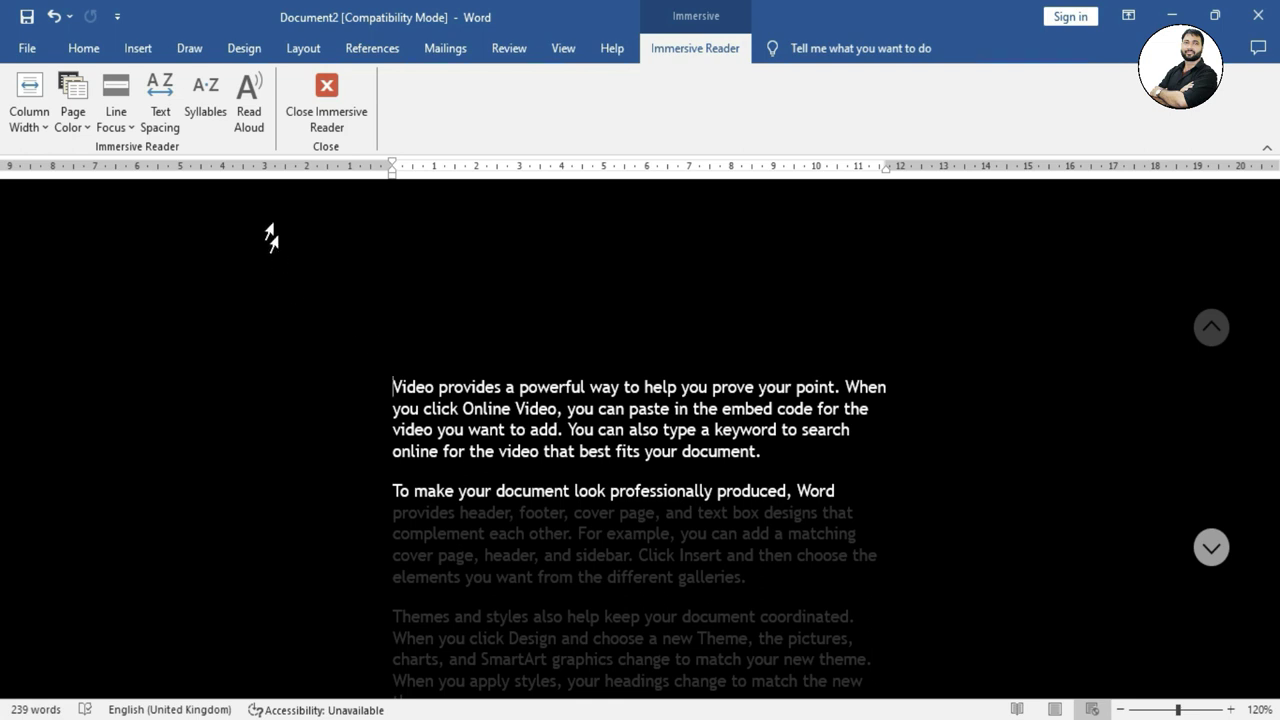
Step: Turn on wide Text Spacing and advance the five-line focus band down
{"action": "left_click", "coordinate": [160, 125]}
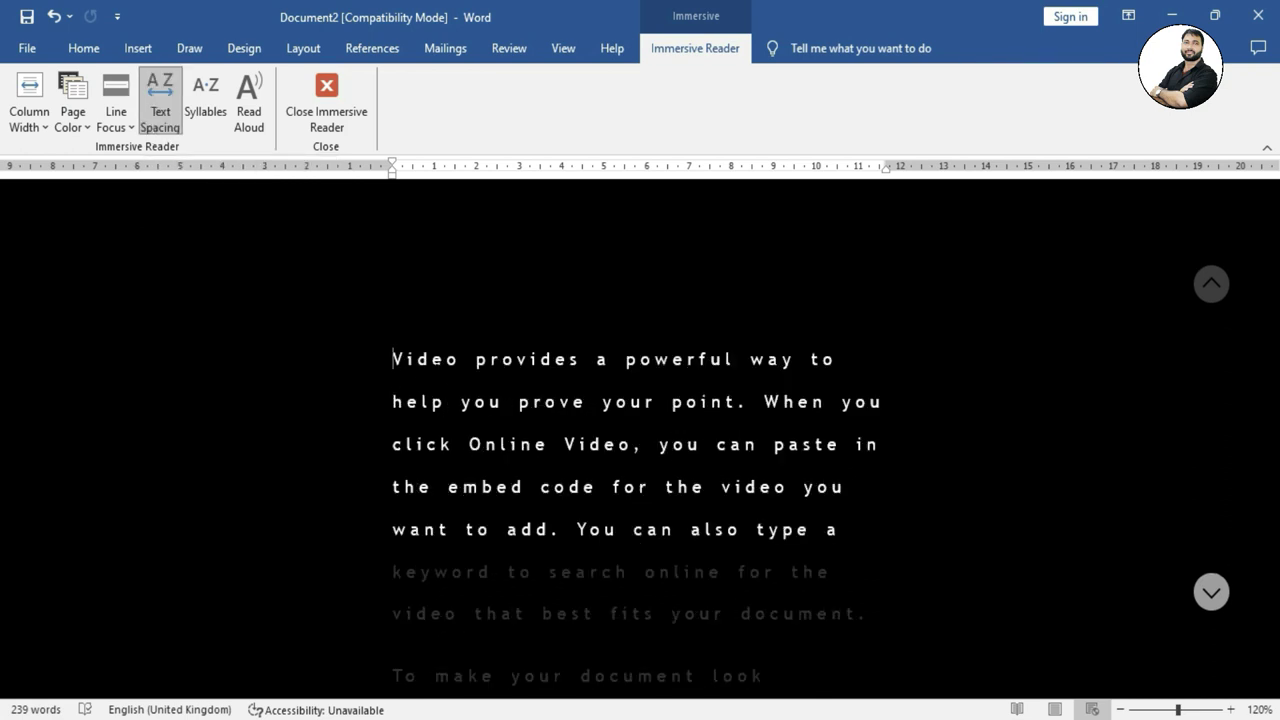
{"action": "key", "text": "Down"}
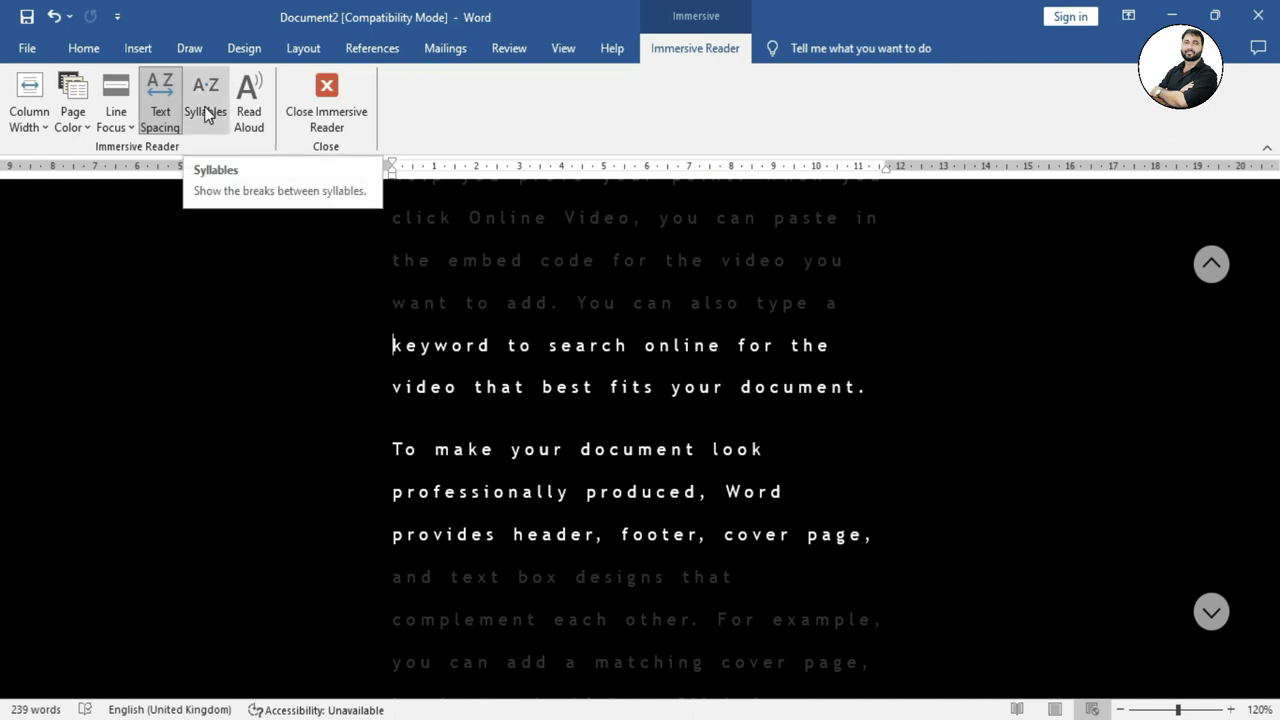
Step: Turn off Text Spacing, show syllable breaks like 'pro' in provides, then hide them
{"action": "left_click", "coordinate": [158, 117]}
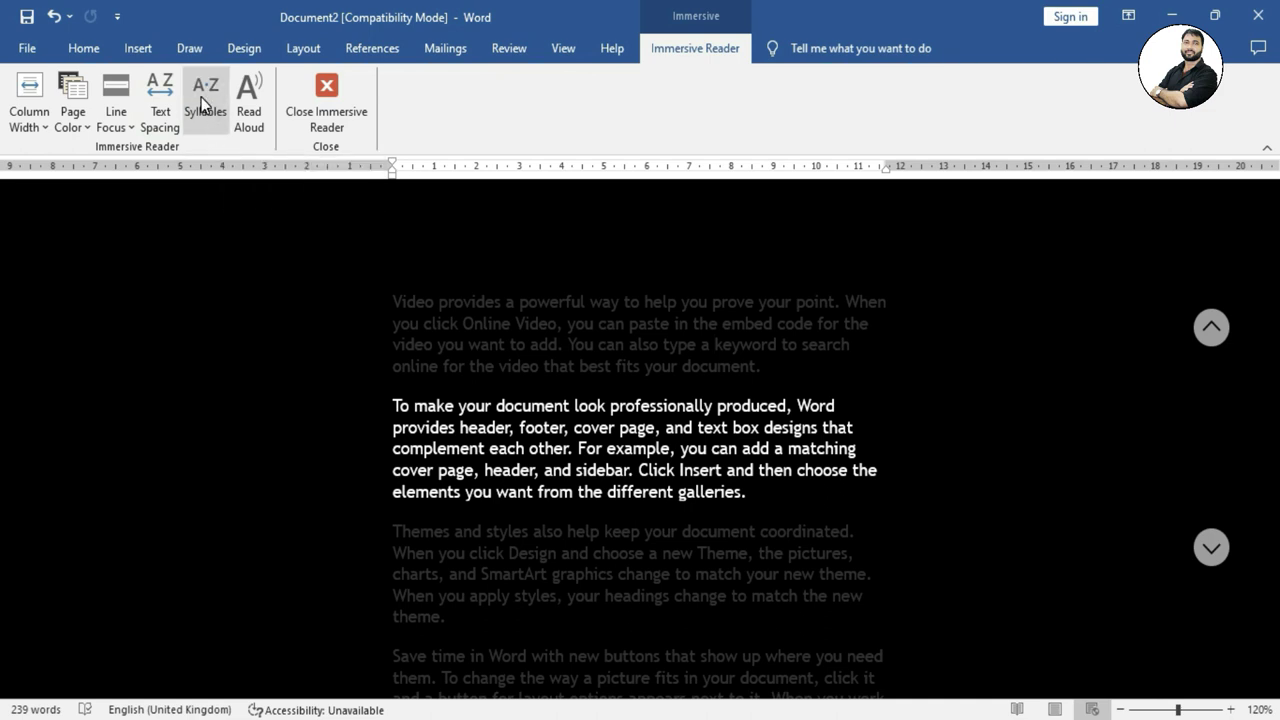
{"action": "left_click", "coordinate": [205, 105]}
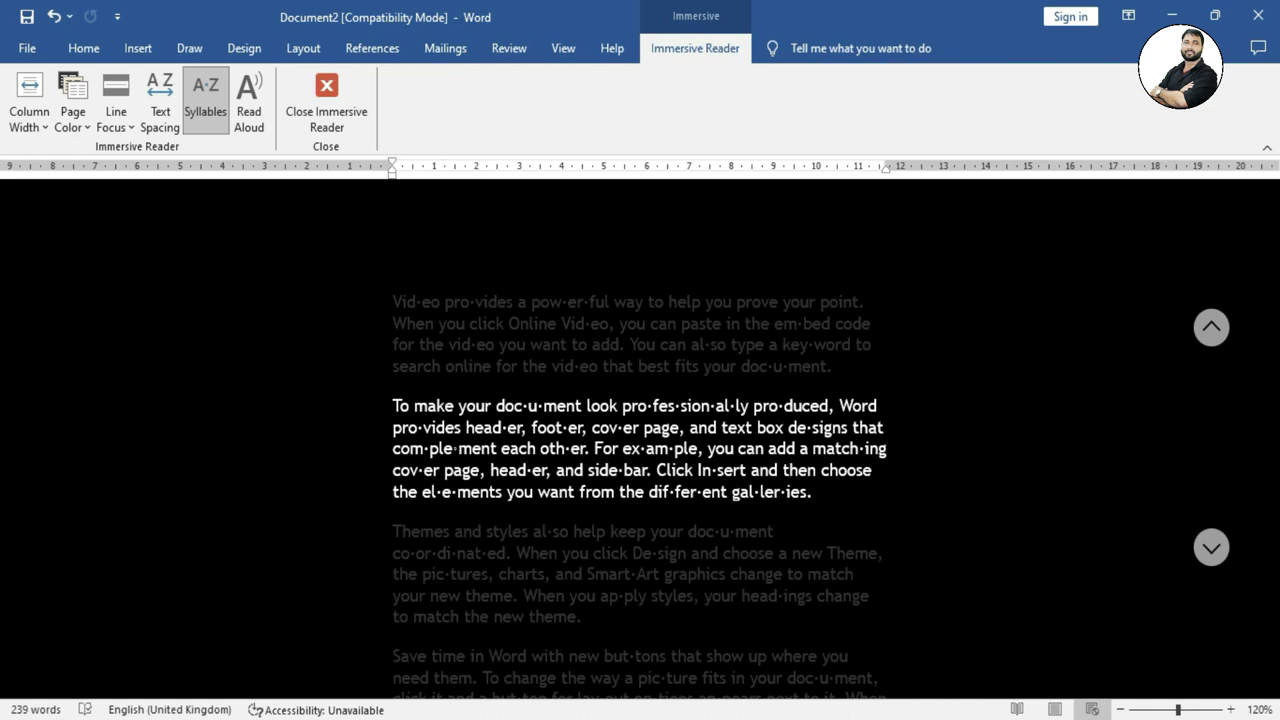
{"action": "double_click", "coordinate": [398, 428]}
{"action": "left_click", "coordinate": [458, 448]}
{"action": "left_click", "coordinate": [207, 90]}
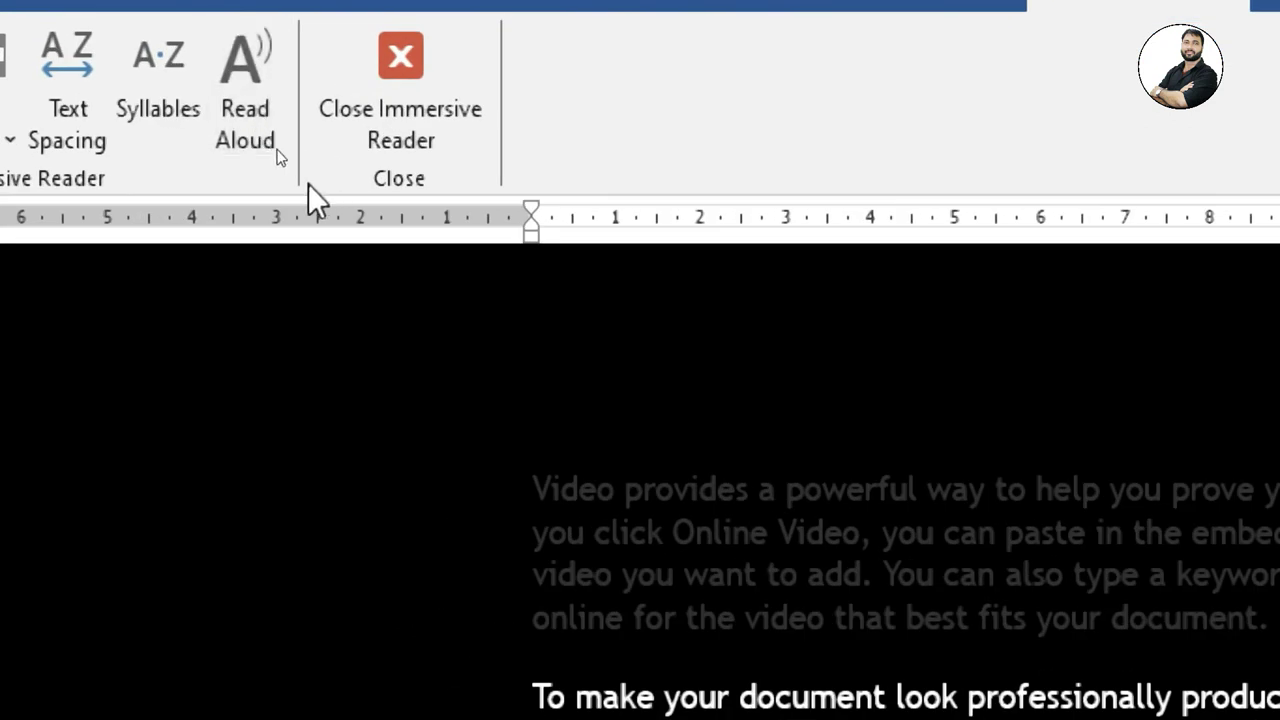
Step: Play and pause Read Aloud, then skip to the 'Themes and styles' paragraph and pause
{"action": "left_click", "coordinate": [248, 103]}
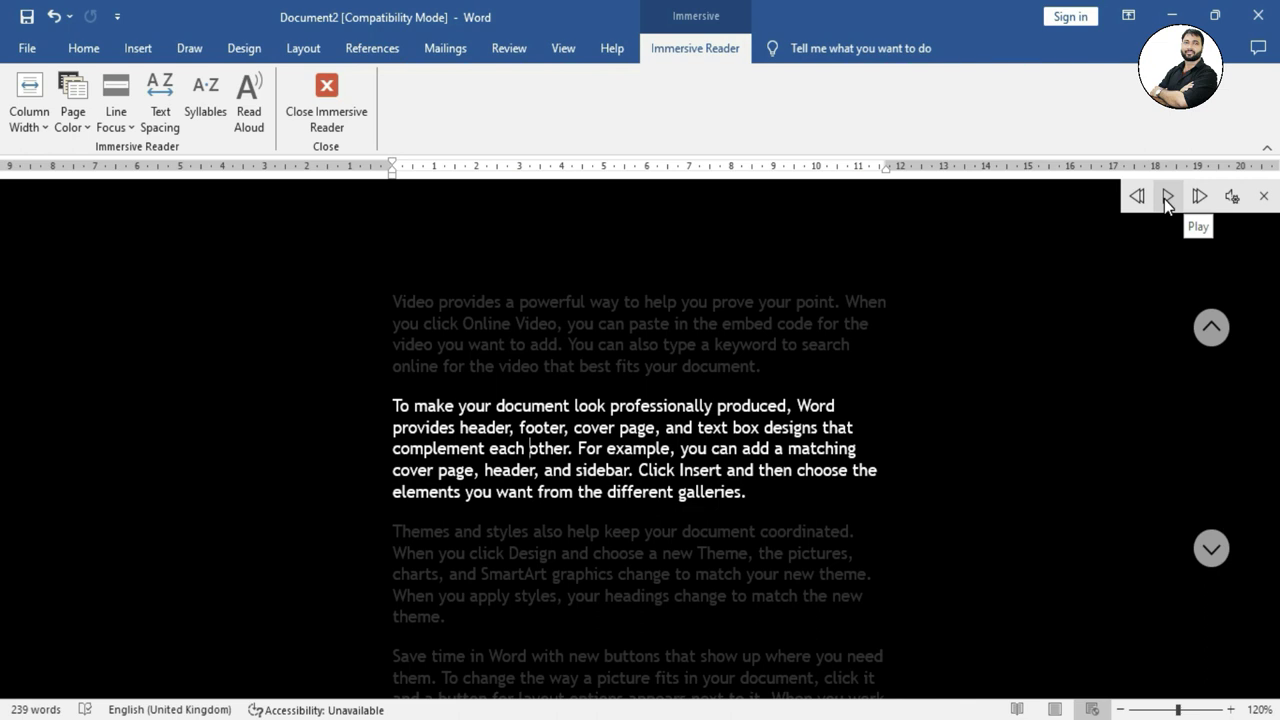
{"action": "left_click", "coordinate": [1167, 197]}
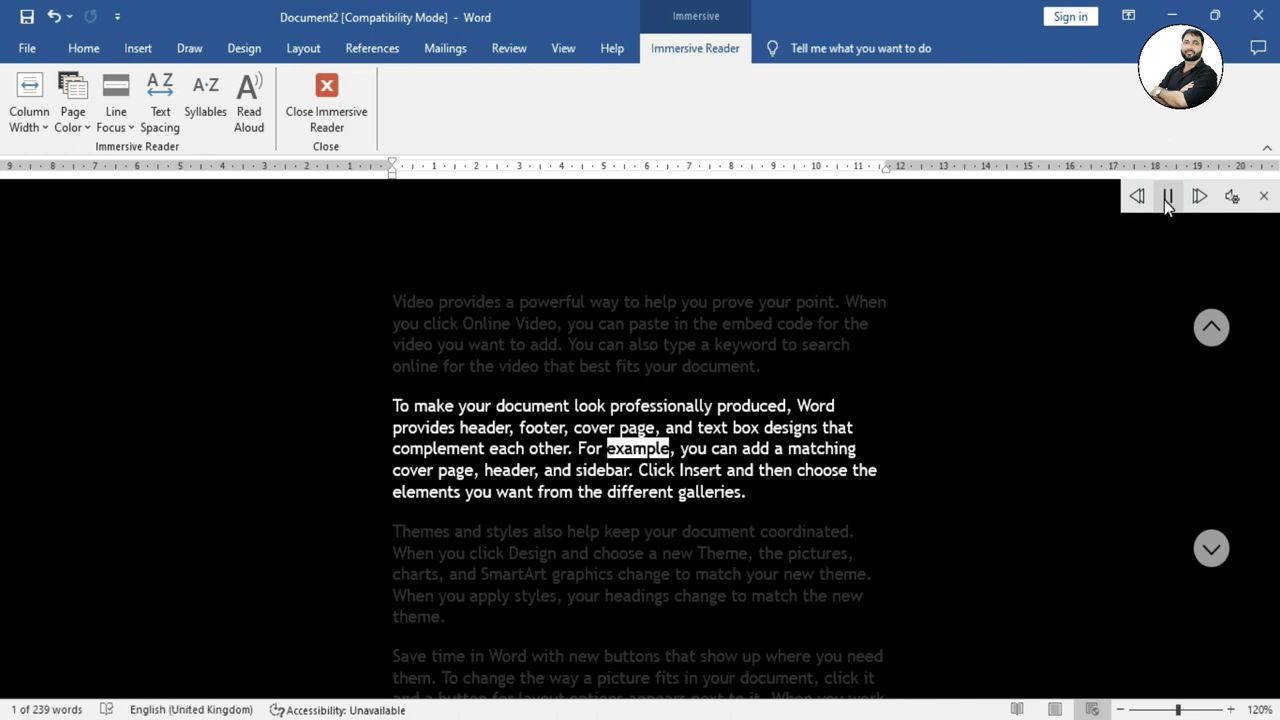
{"action": "left_click", "coordinate": [1167, 197]}
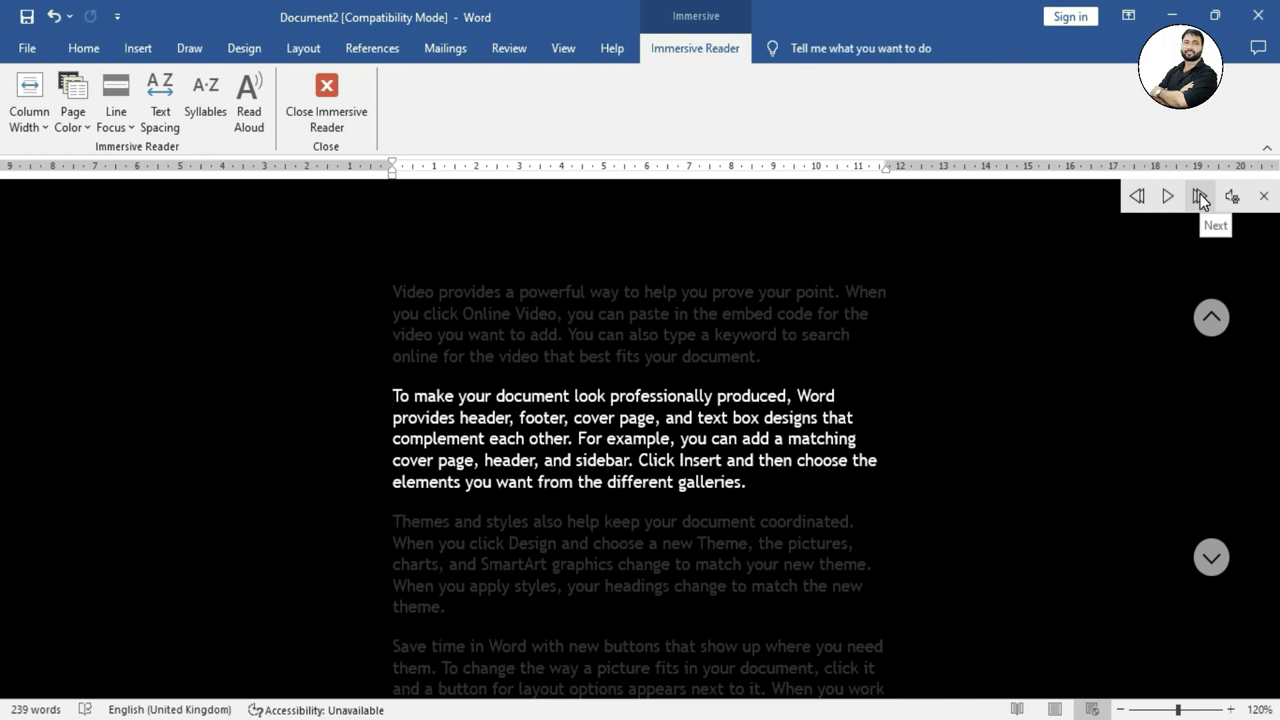
{"action": "left_click", "coordinate": [1200, 198]}
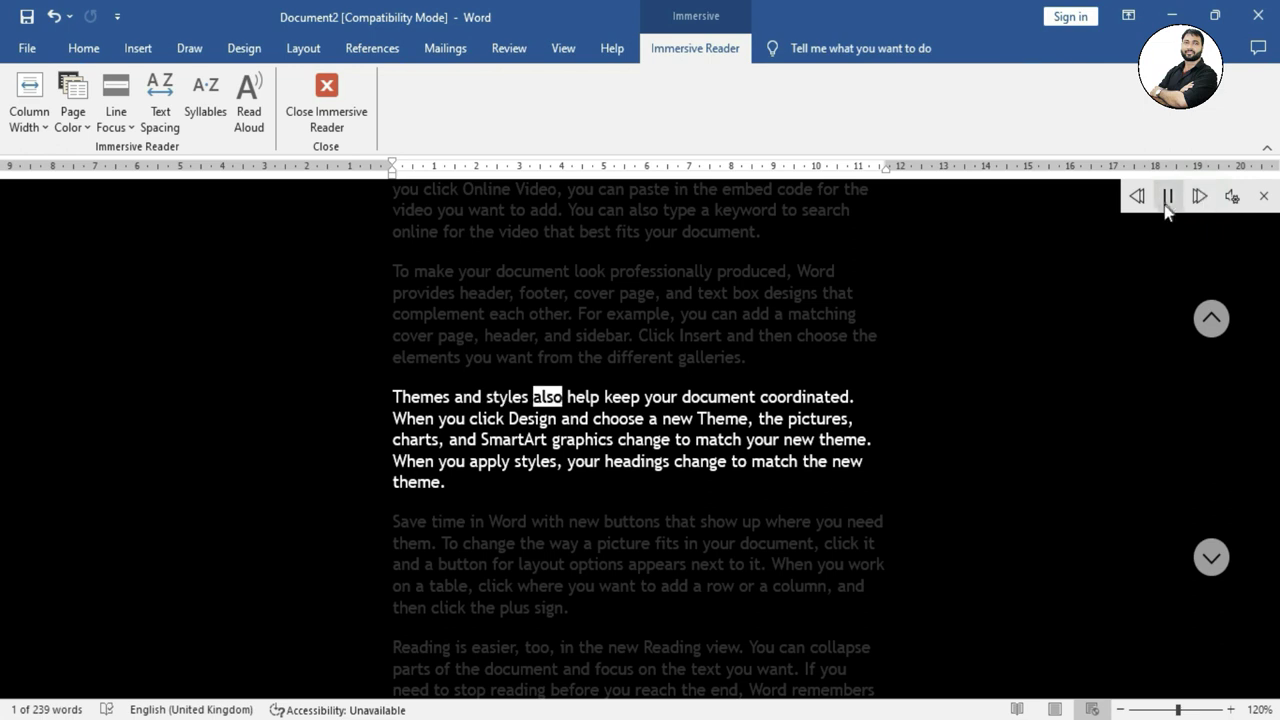
{"action": "left_click", "coordinate": [1166, 200]}
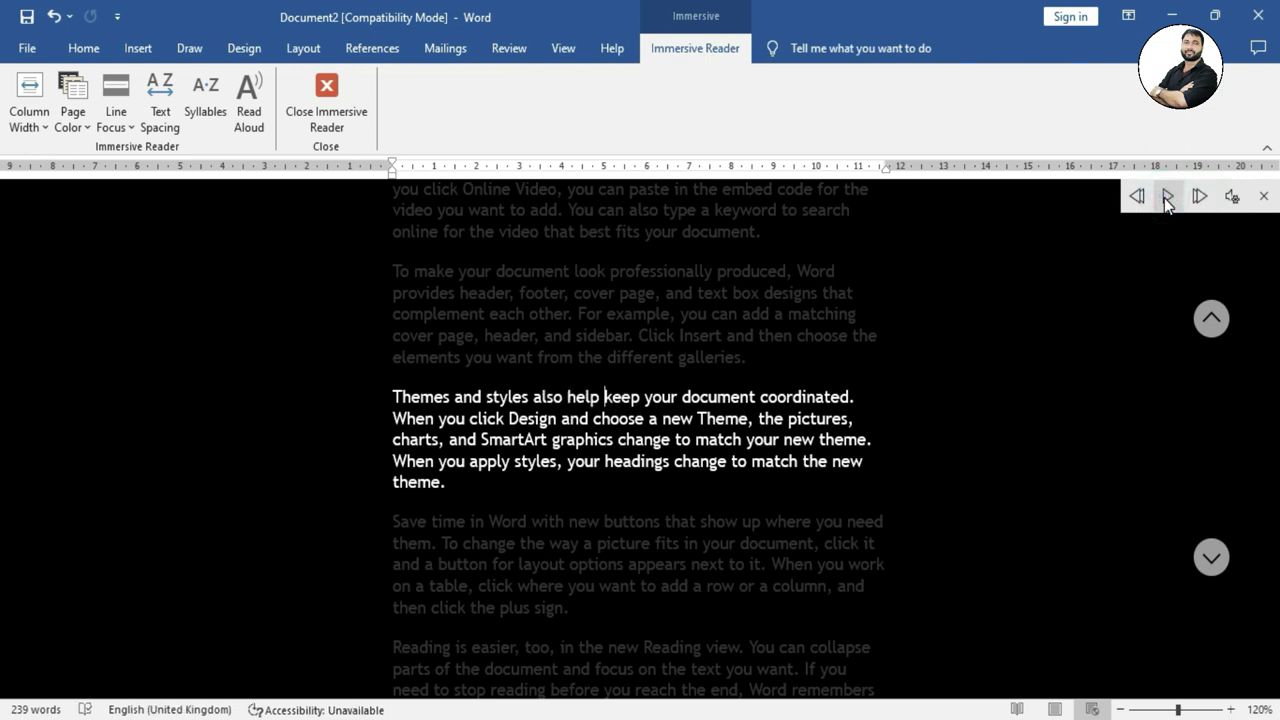
Step: Raise the Read Aloud reading speed and briefly play it at the new speed
{"action": "left_click", "coordinate": [1232, 197]}
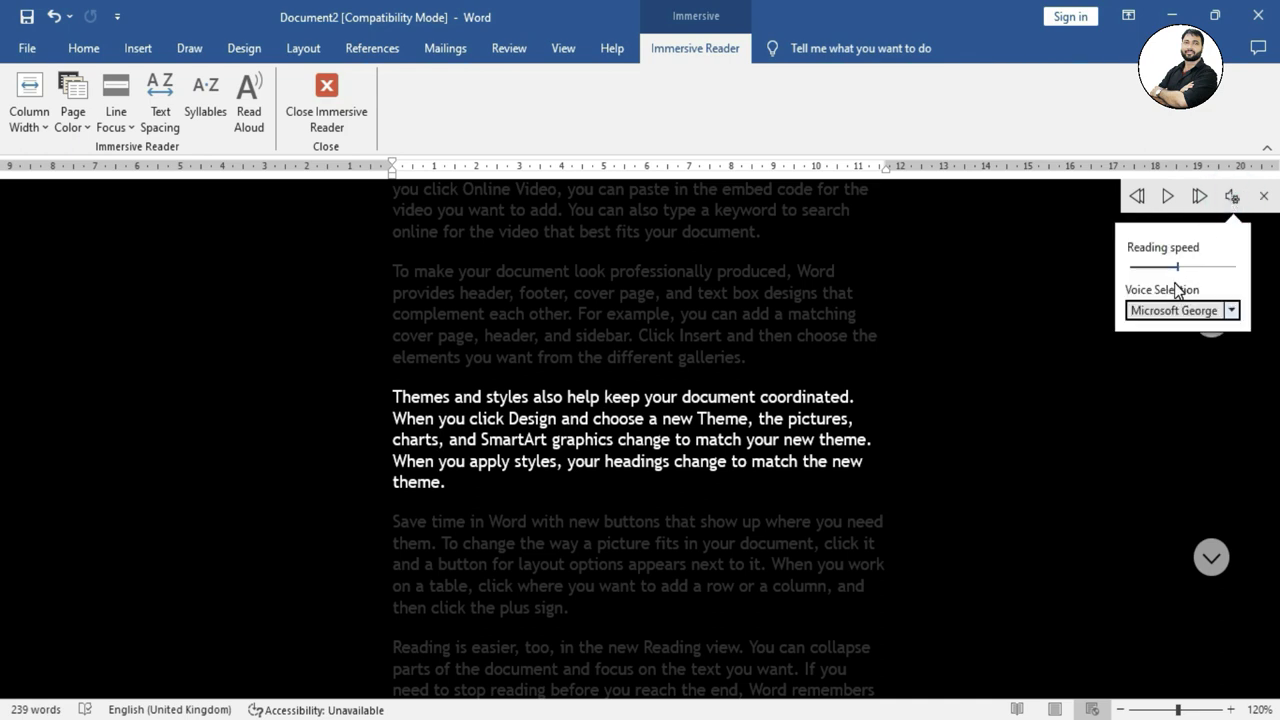
{"action": "left_click_drag", "start_coordinate": [1178, 270], "coordinate": [1198, 266]}
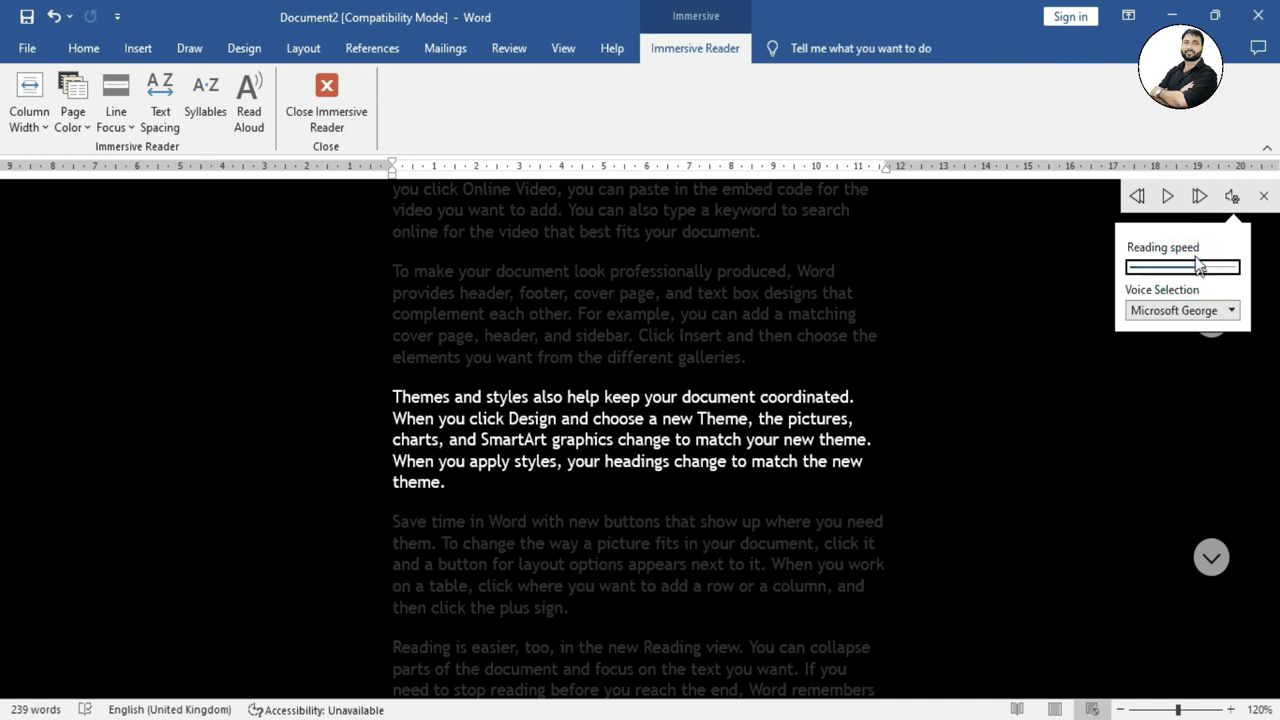
{"action": "left_click", "coordinate": [1166, 197]}
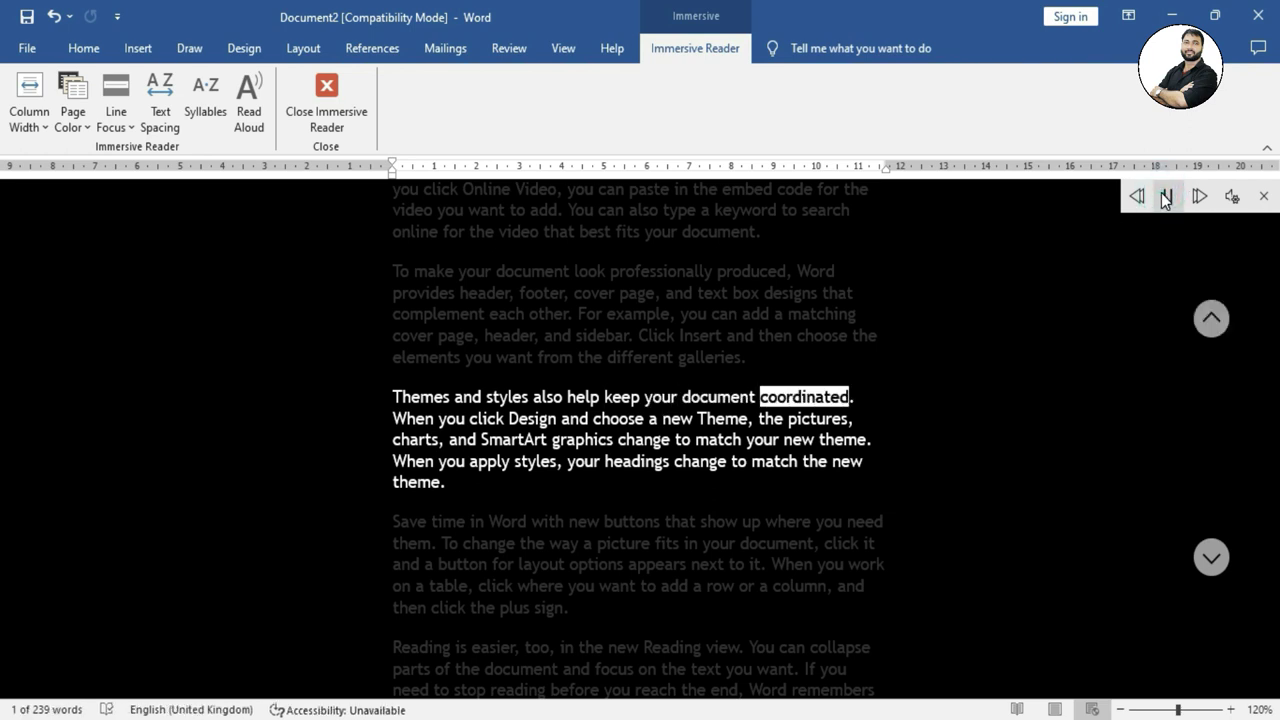
{"action": "left_click", "coordinate": [1166, 197]}
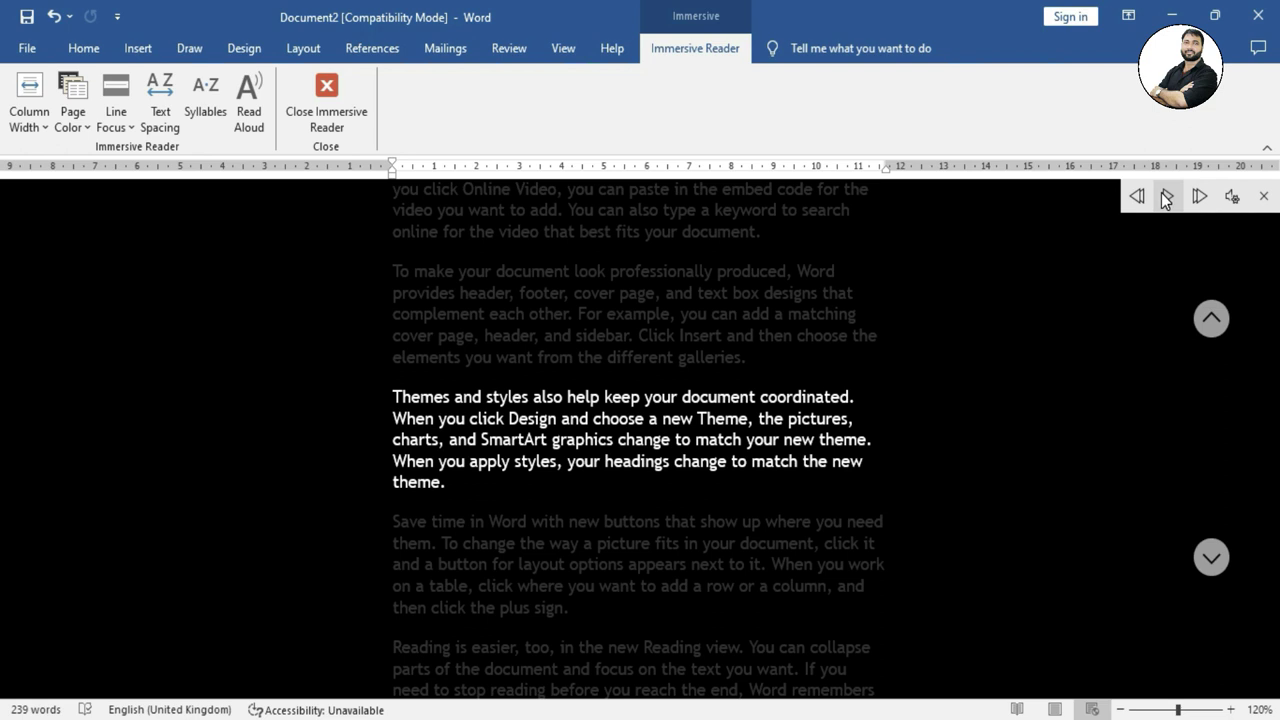
Step: Slow the speed back down, choose the Microsoft Susan voice, and play then pause
{"action": "left_click", "coordinate": [1231, 197]}
{"action": "left_click_drag", "start_coordinate": [1213, 268], "coordinate": [1190, 268]}
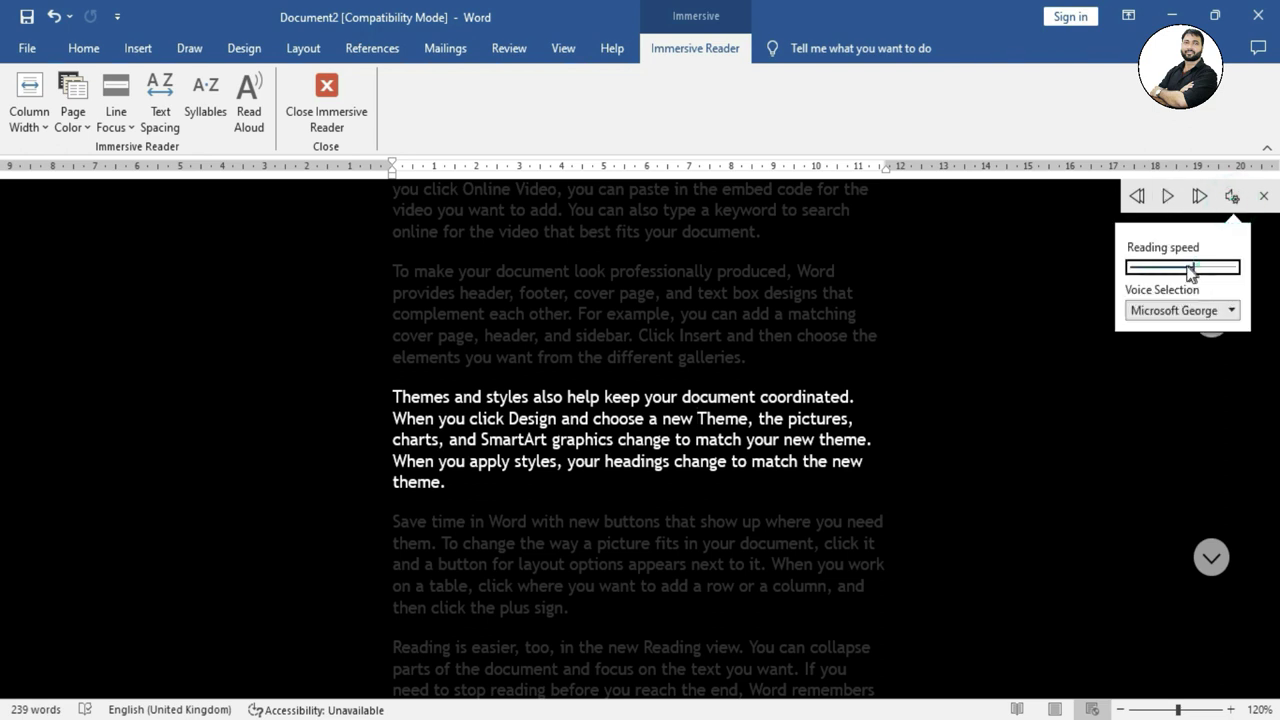
{"action": "left_click", "coordinate": [1175, 269]}
{"action": "left_click", "coordinate": [1232, 310]}
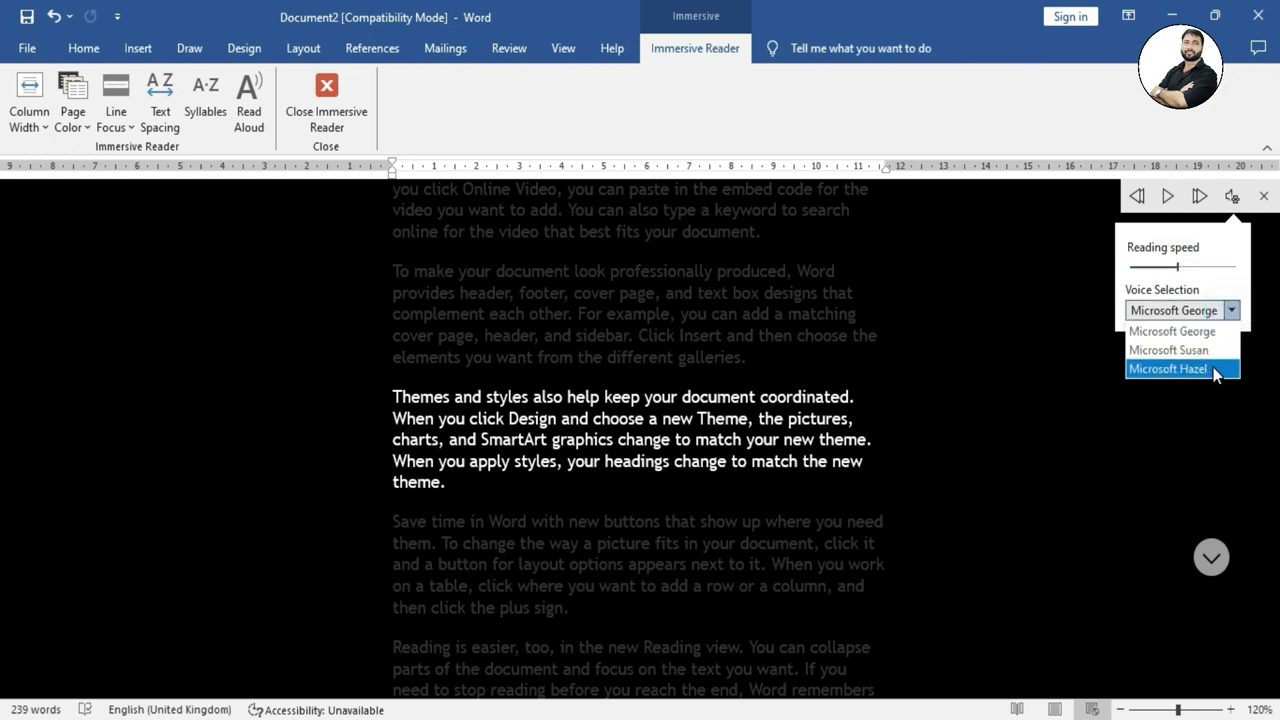
{"action": "left_click", "coordinate": [1170, 350]}
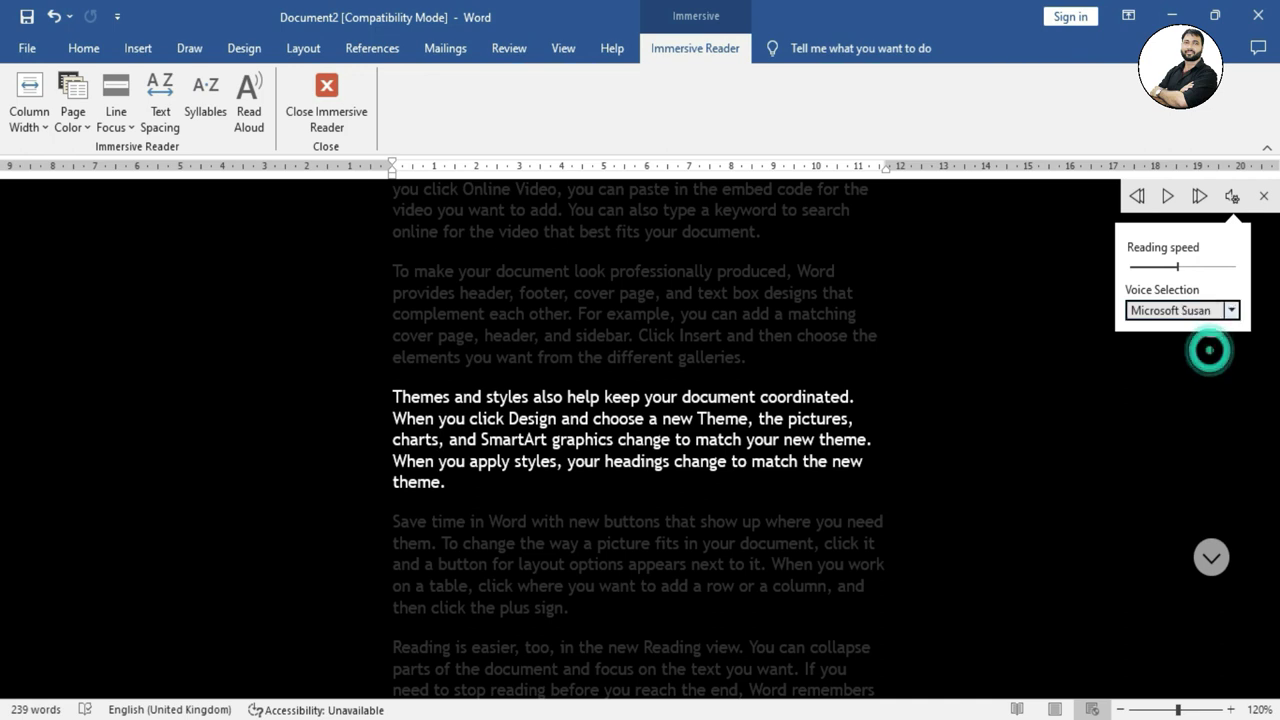
{"action": "left_click", "coordinate": [1167, 197]}
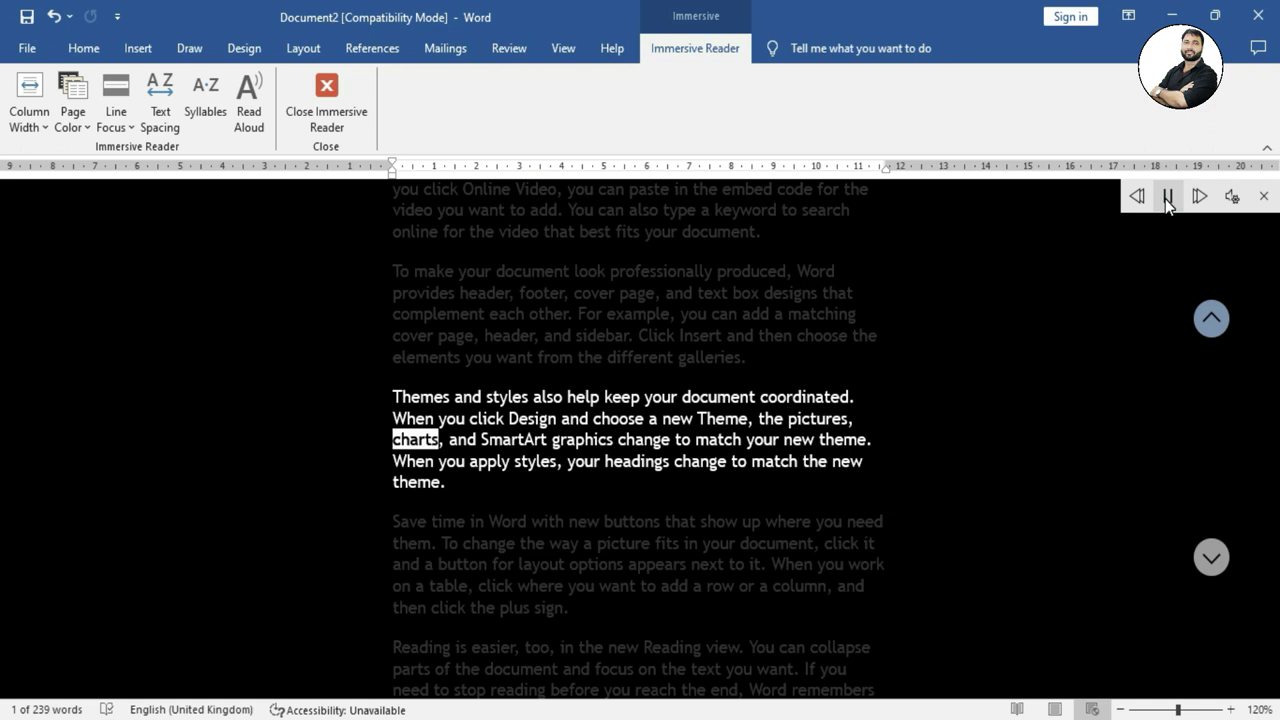
{"action": "left_click", "coordinate": [1167, 197]}
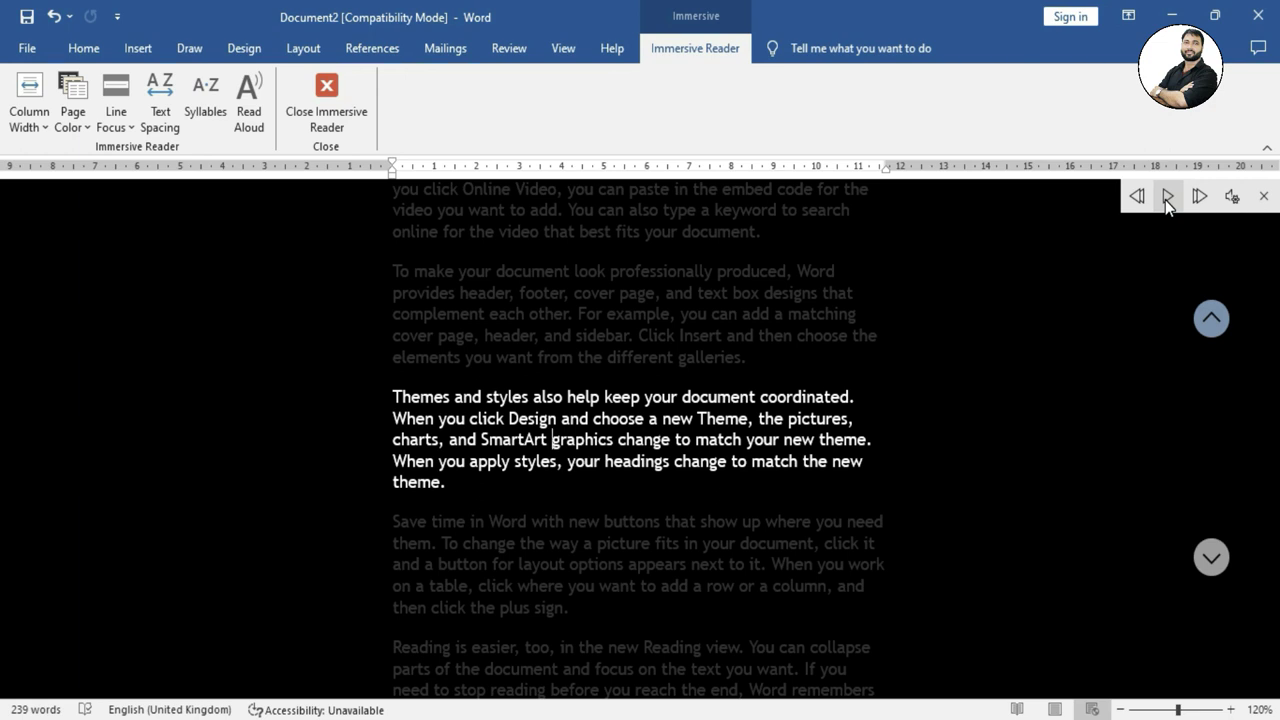
Step: Close Immersive Reader to return to Document2's normal page view
{"action": "left_click", "coordinate": [336, 110]}
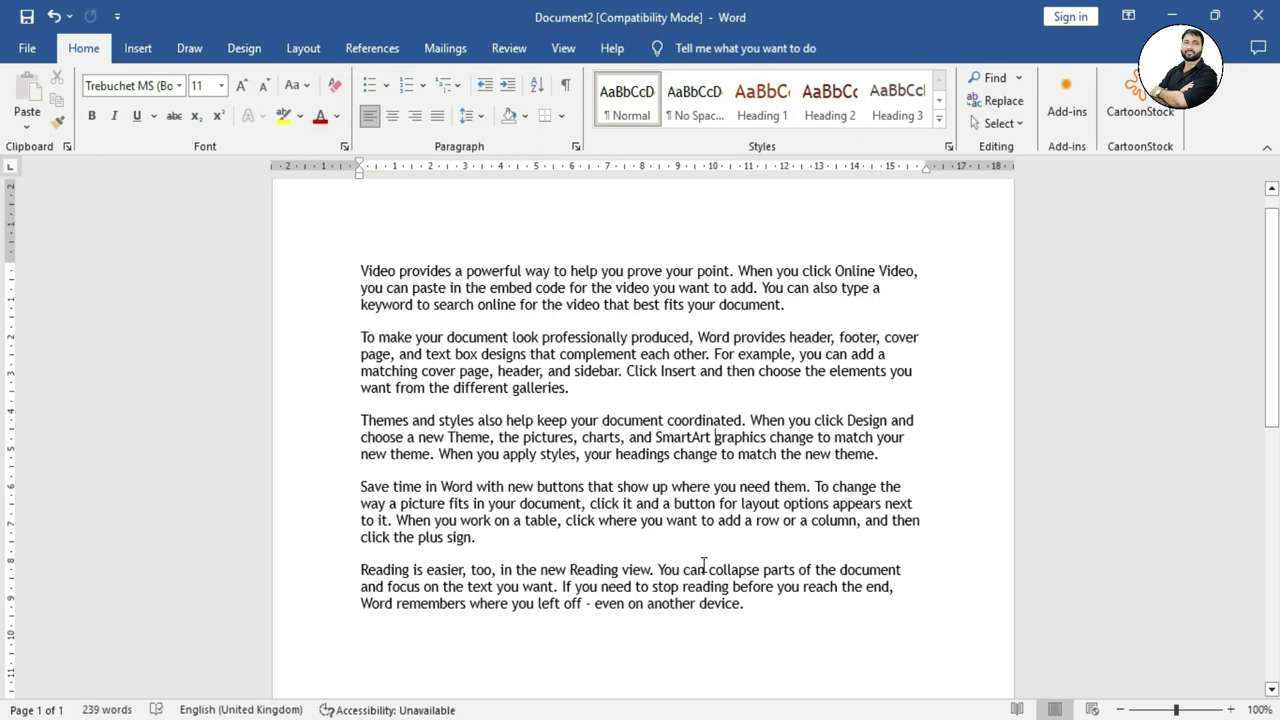
{"action": "left_click", "coordinate": [582, 46]}
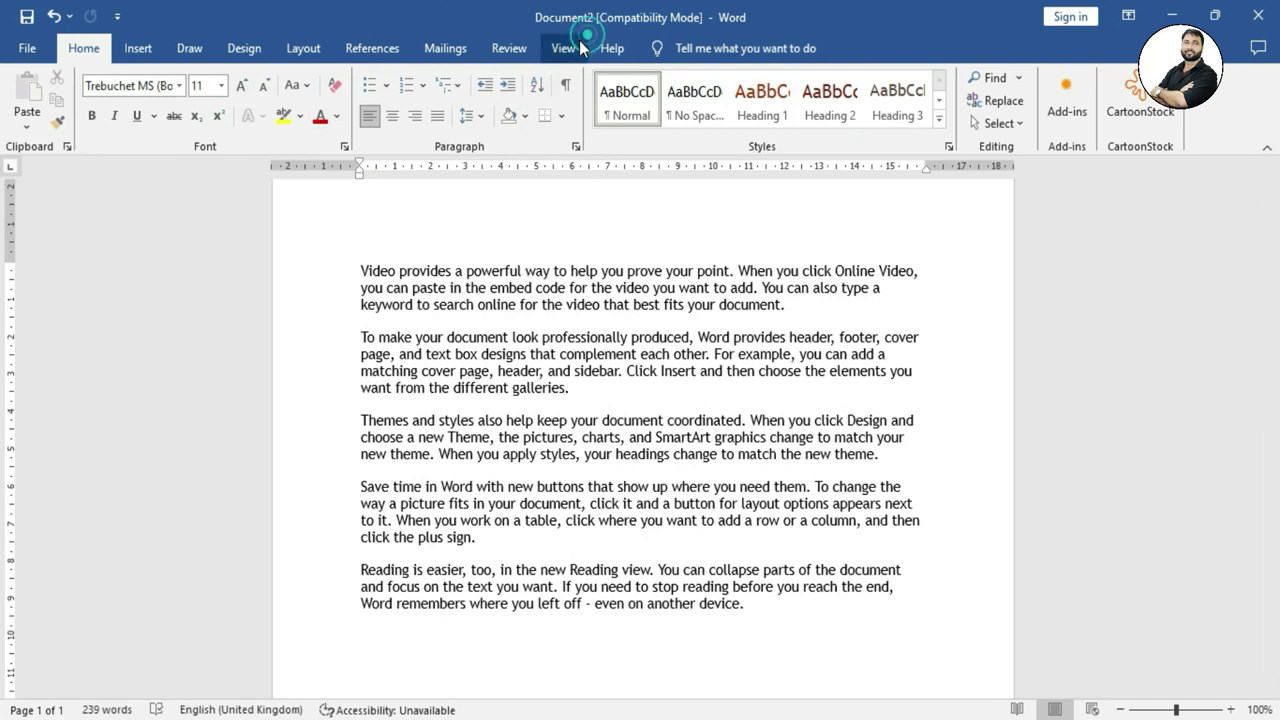